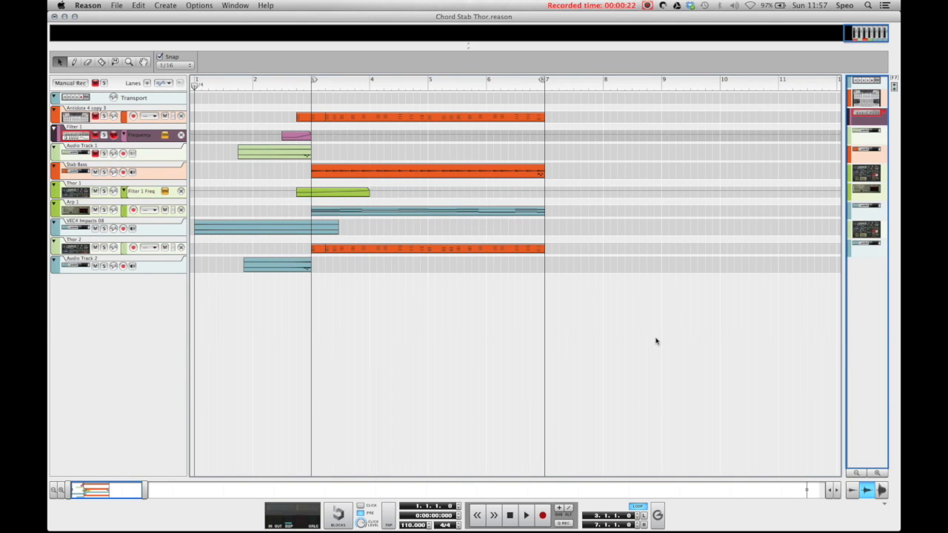
Play the arrangement and solo the Thor 2 track to hear the chord stab on its own
key("space")
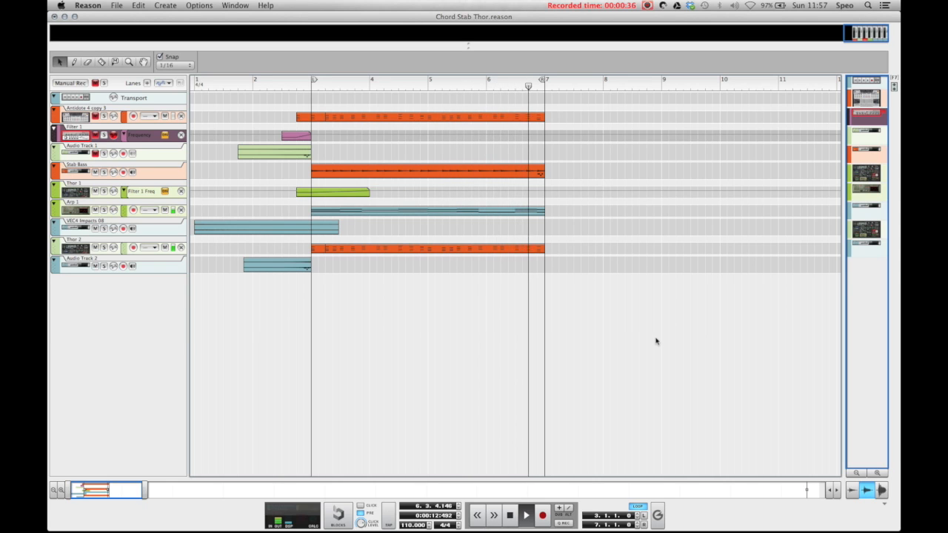
left_click(104, 248)
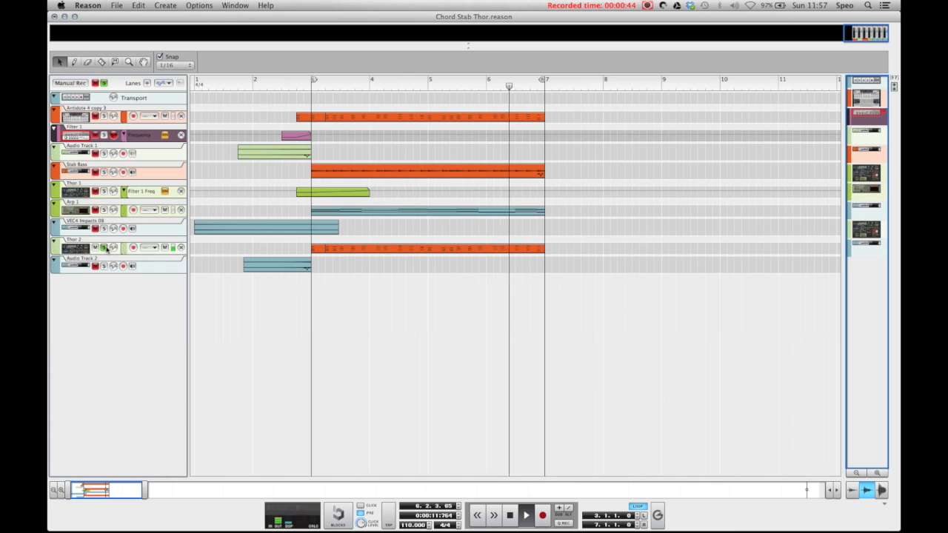
key("space")
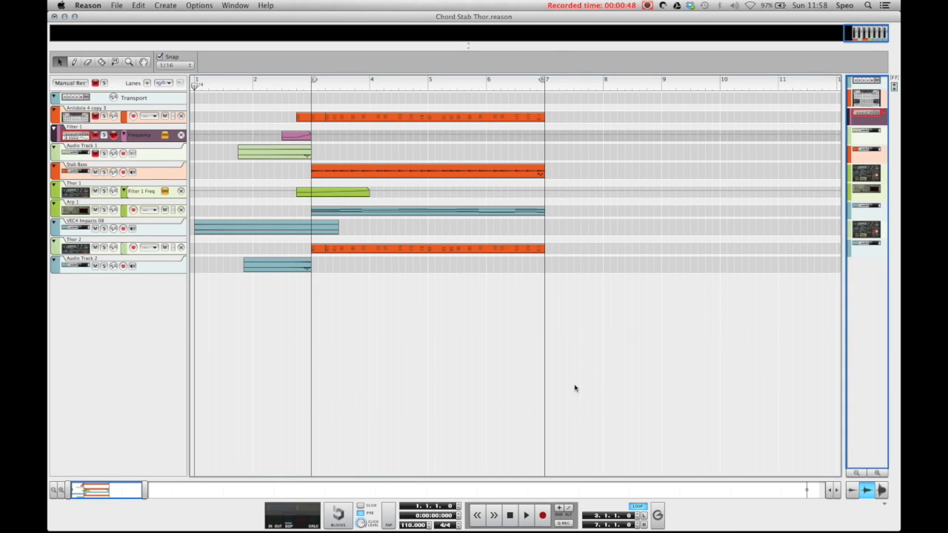
Create a new Thor Polysonic Synthesizer in the empty area of the rack and show its programmer
key("F6")
right_click(556, 163)
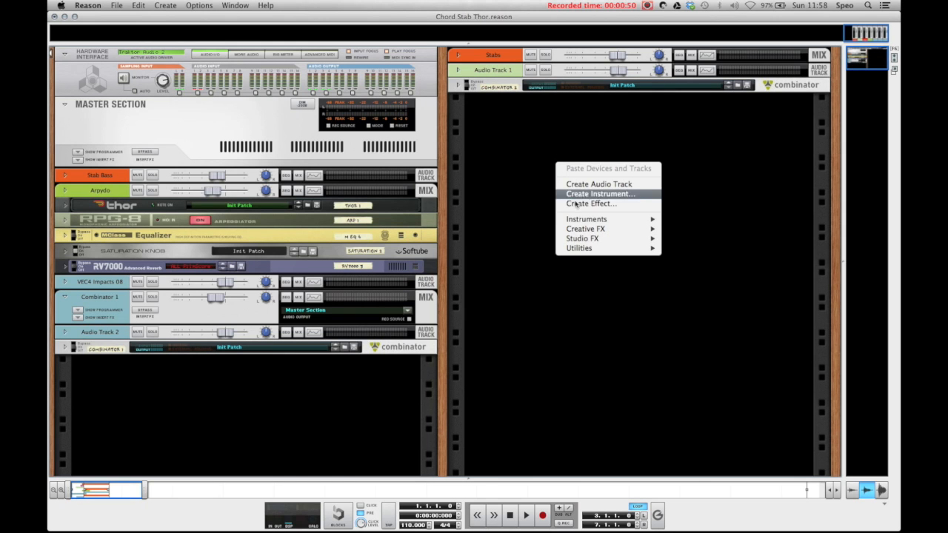
mouse_move(643, 222)
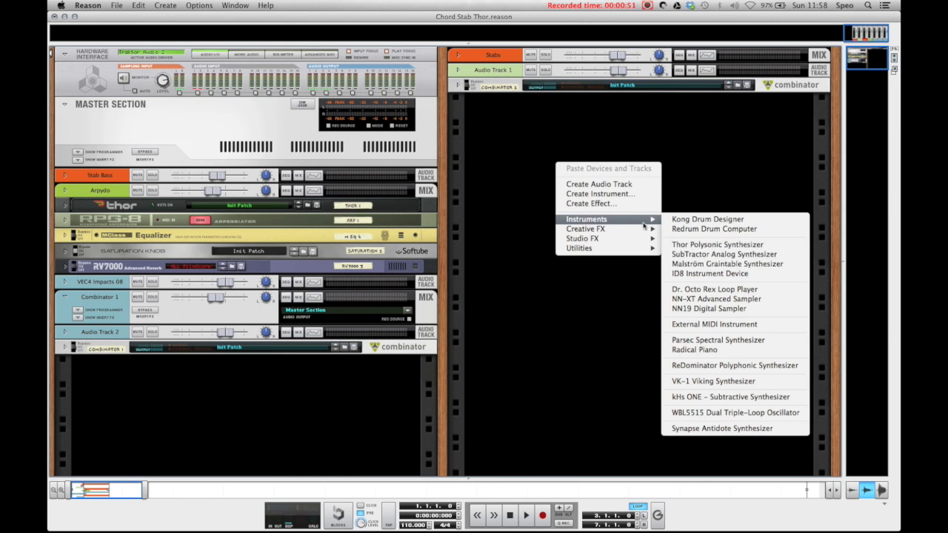
left_click(739, 244)
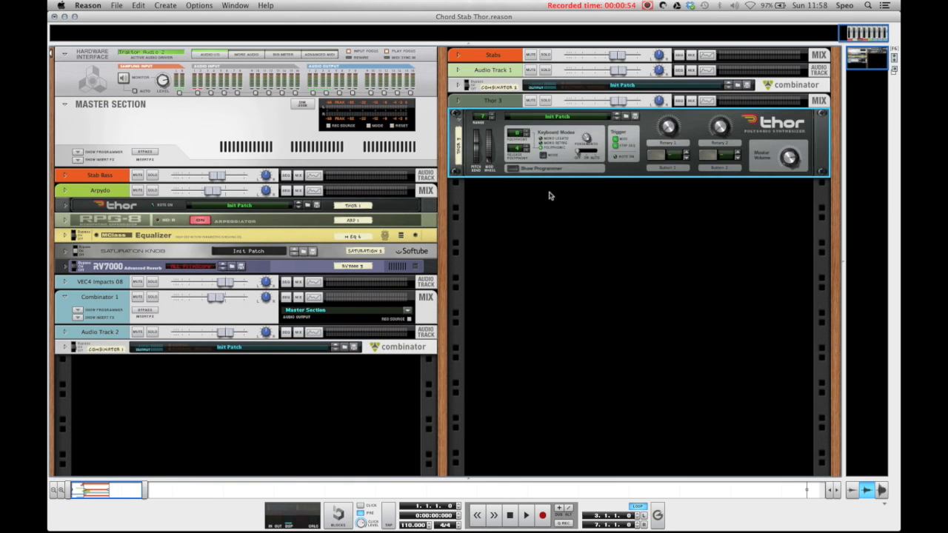
left_click(511, 169)
scroll(472, 262, "down", 1)
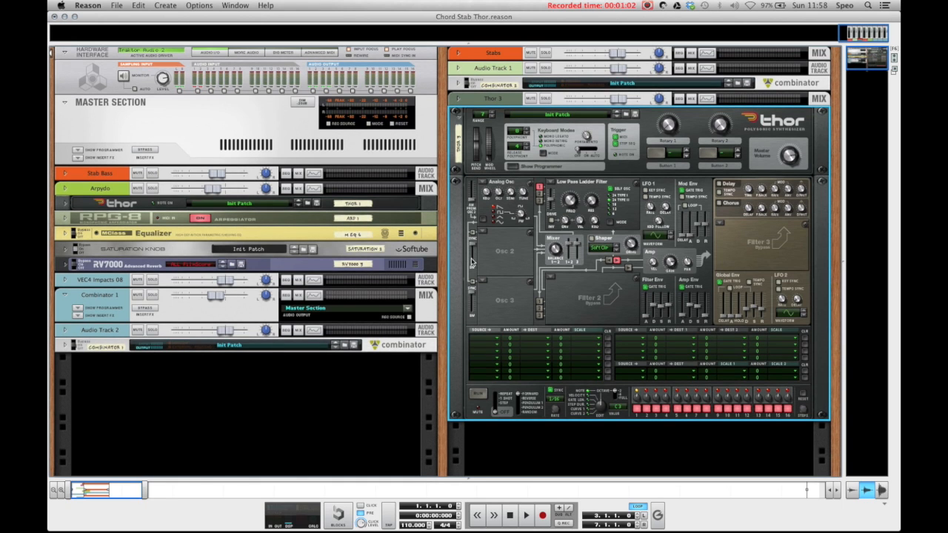
scroll(498, 264, "down", 3)
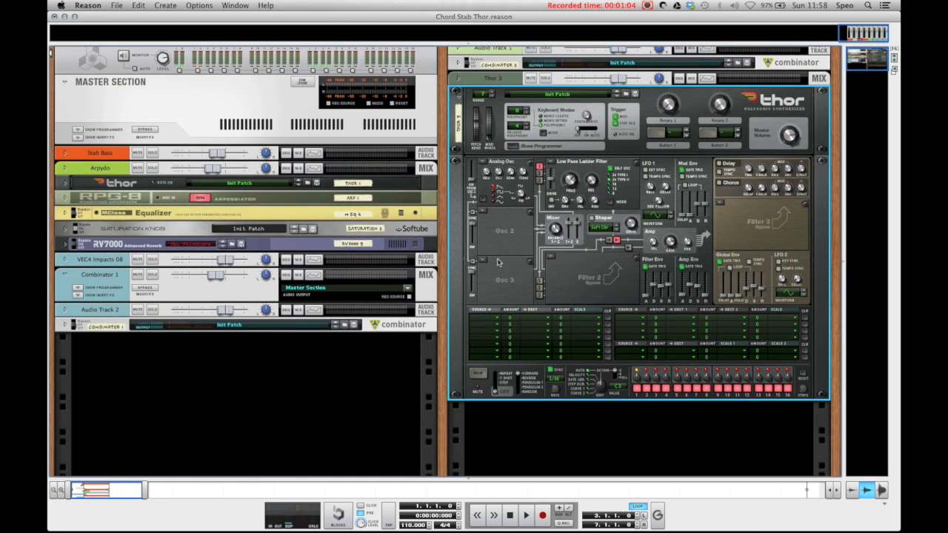
scroll(500, 262, "up", 3)
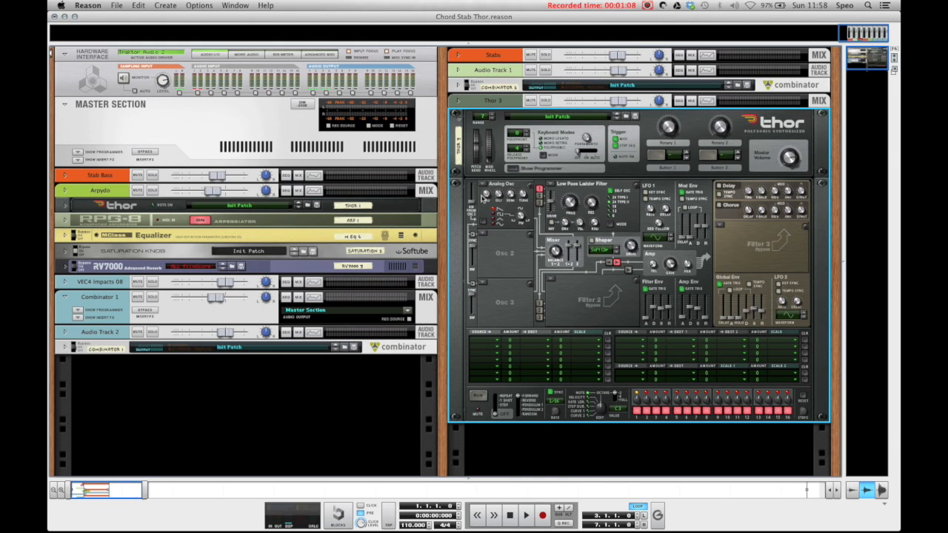
Switch Oscillator 1 of the new Thor to Multi Oscillator
left_click(483, 185)
left_click(518, 226)
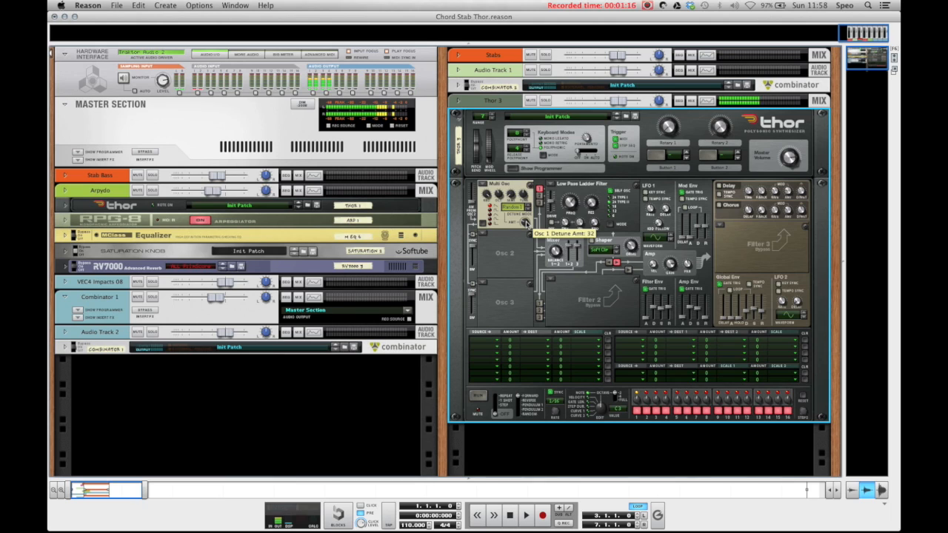
Set Filter 1 to Bypass and shape the Amp Envelope with sustain at -∞ and release at 1.90 s
left_click(550, 186)
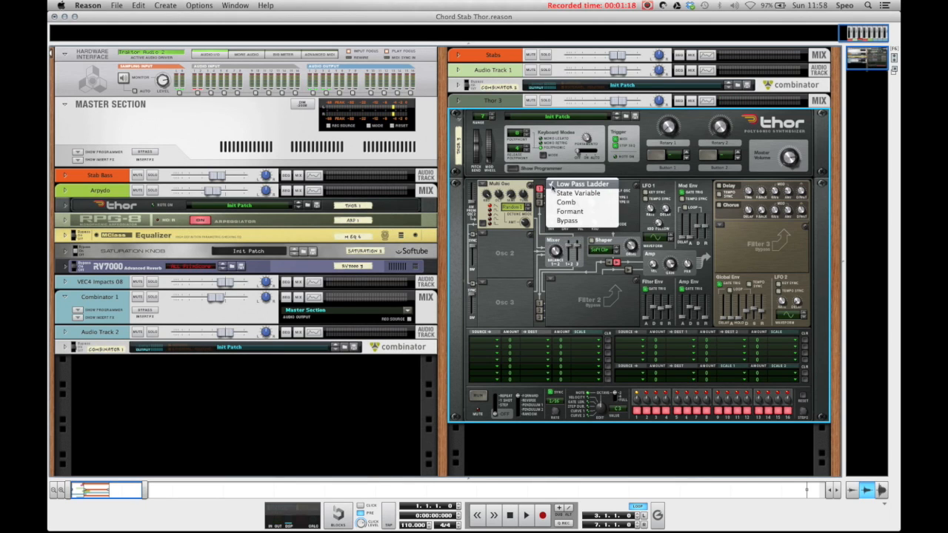
left_click(574, 225)
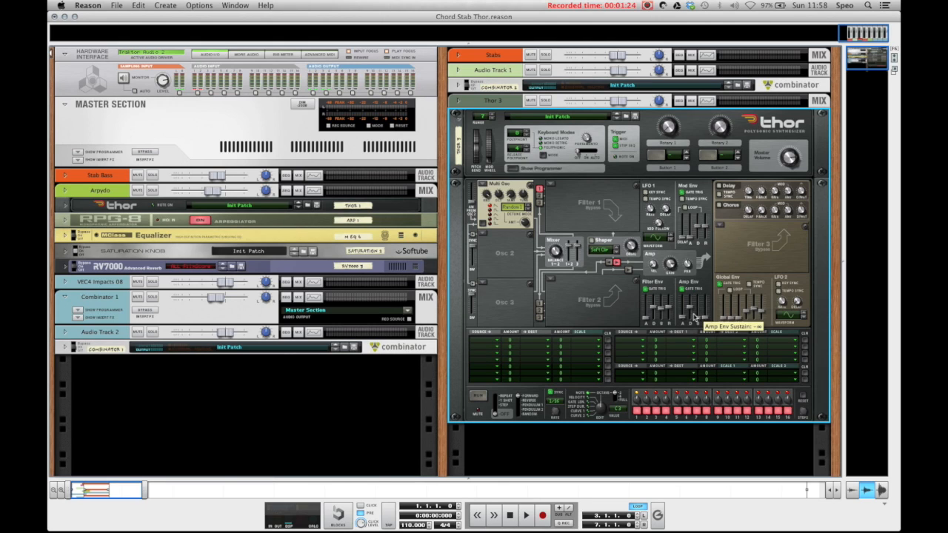
left_click_drag(693, 317, 693, 318)
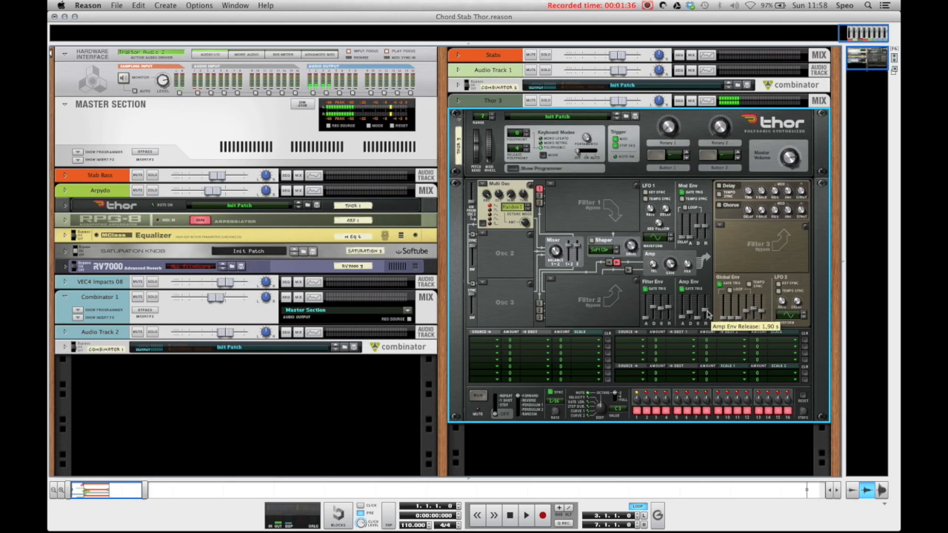
Set Oscillator 2 to Noise and route it through Filter 2 to the amplifier
left_click(487, 241)
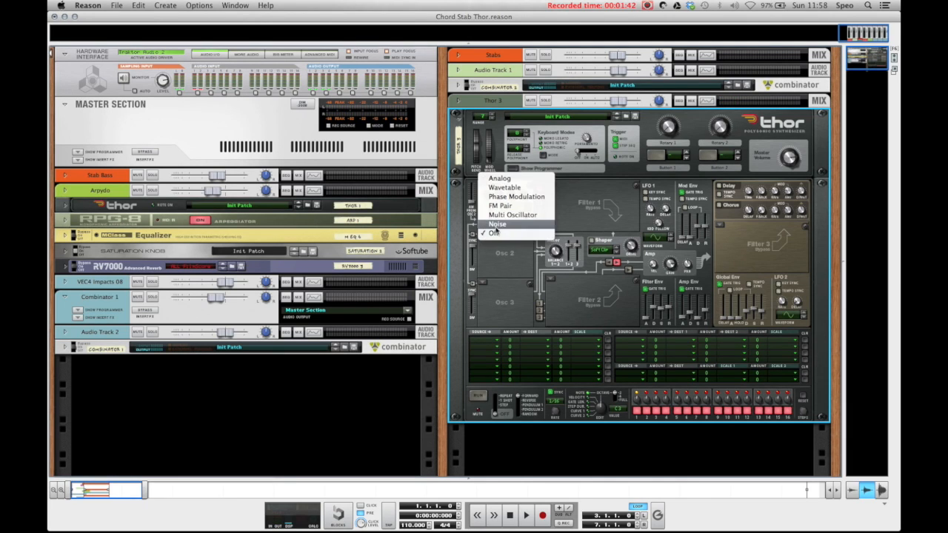
left_click(494, 228)
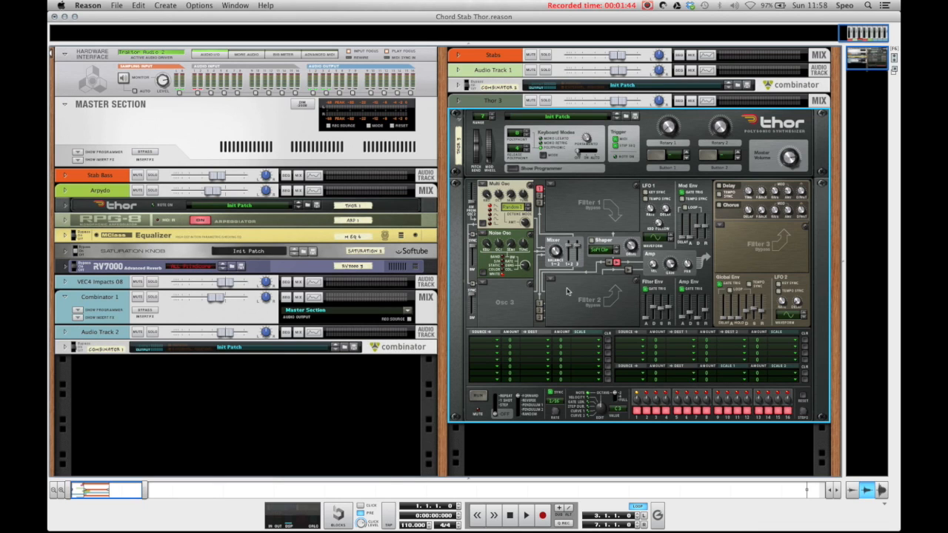
left_click(540, 311)
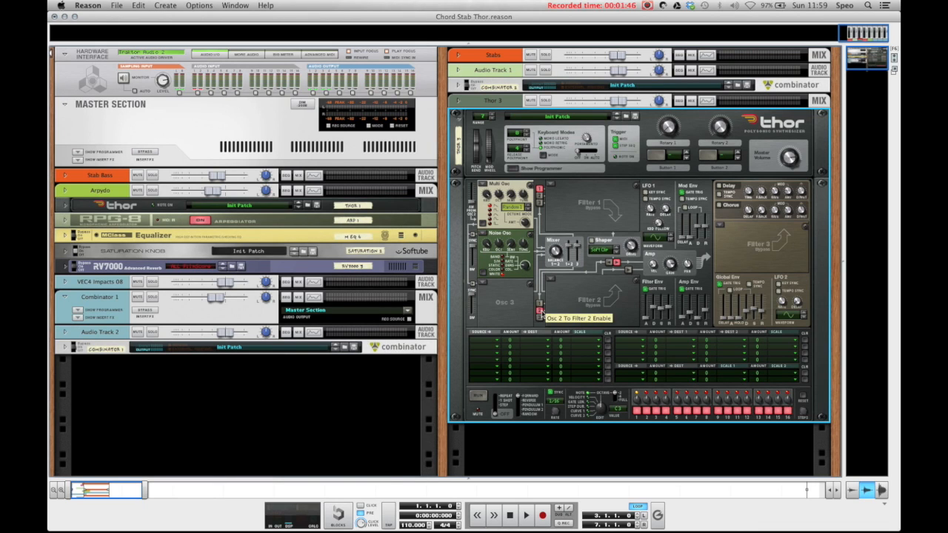
left_click(629, 270)
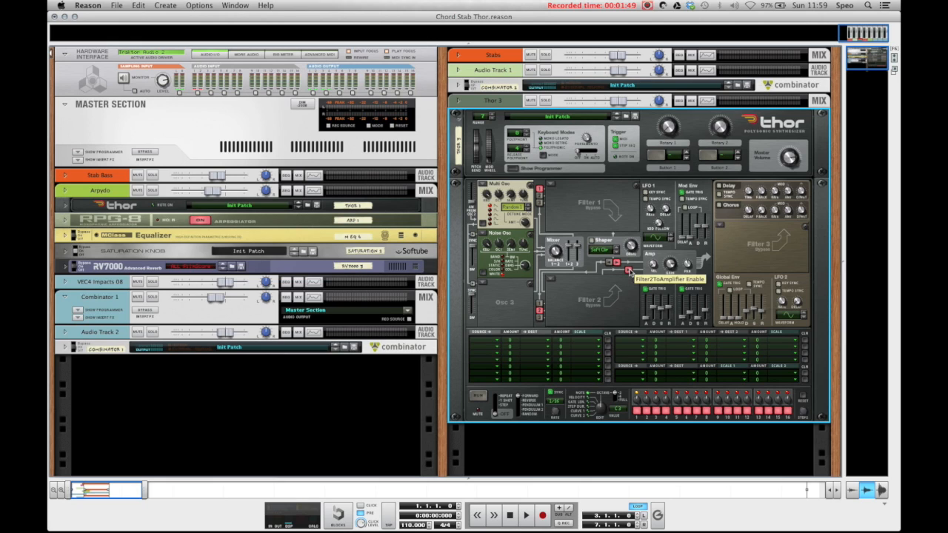
Set Filter 2 to State Variable and adjust its cutoff frequency
left_click(552, 283)
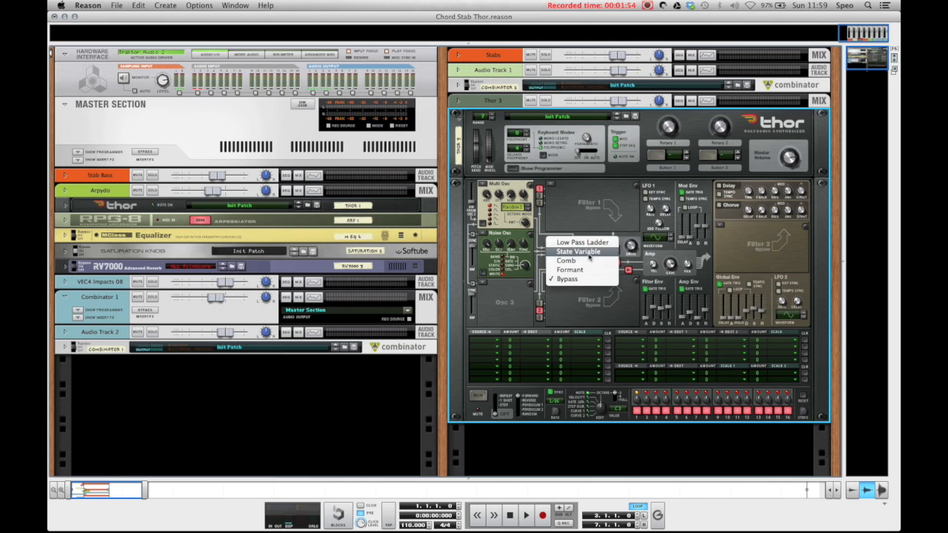
left_click(578, 252)
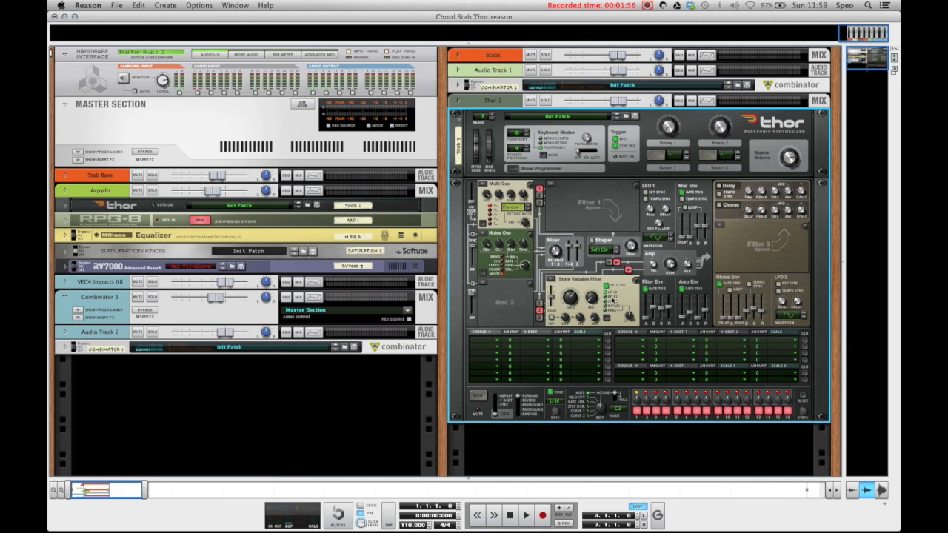
left_click_drag(580, 317, 583, 337)
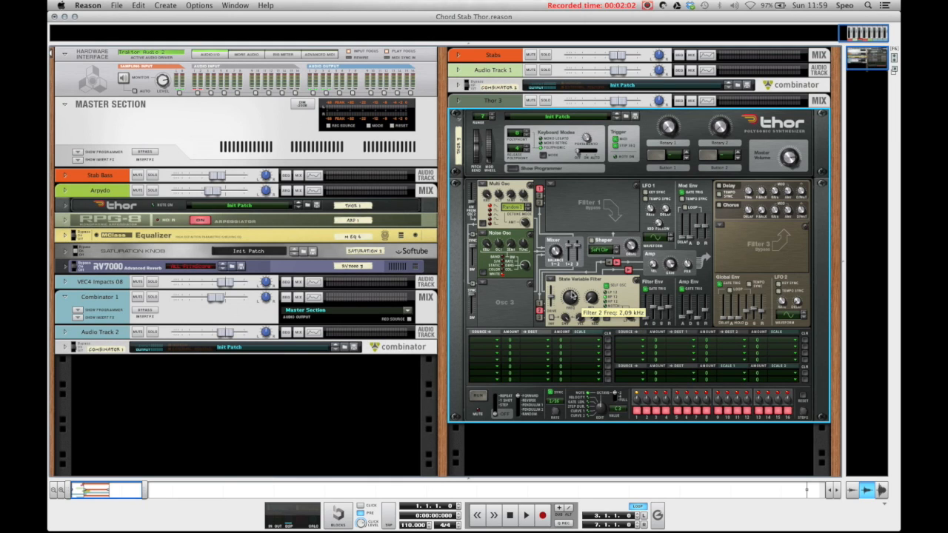
left_click_drag(570, 301, 573, 306)
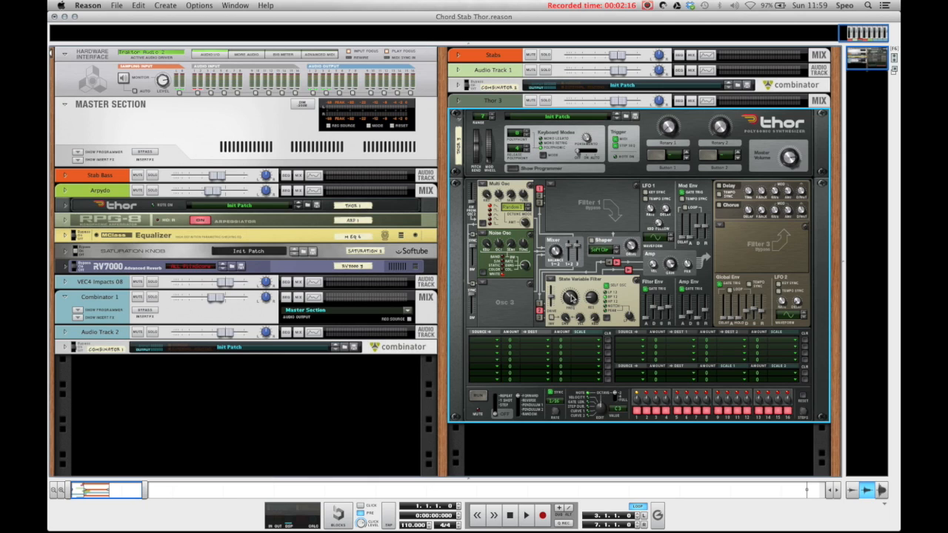
Reduce the Filter Envelope's sustain and decay, and re-enable Oscillator 1's routing into Filter 1
mouse_move(568, 297)
left_click_drag(661, 308, 663, 329)
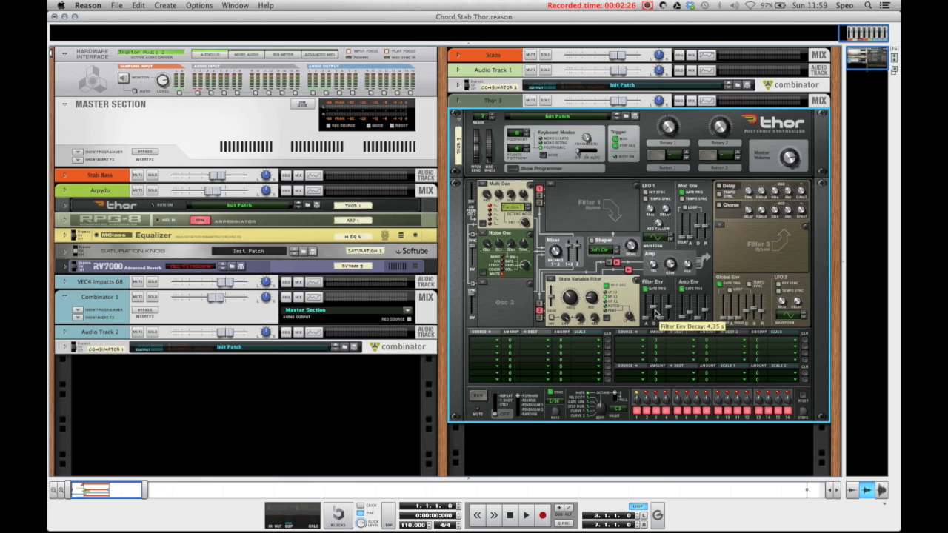
left_click_drag(654, 315, 655, 317)
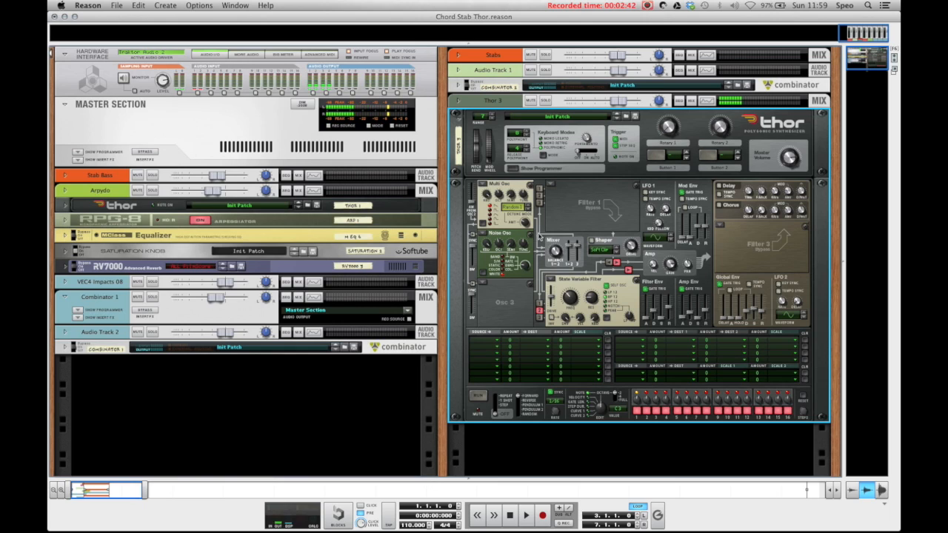
left_click(539, 189)
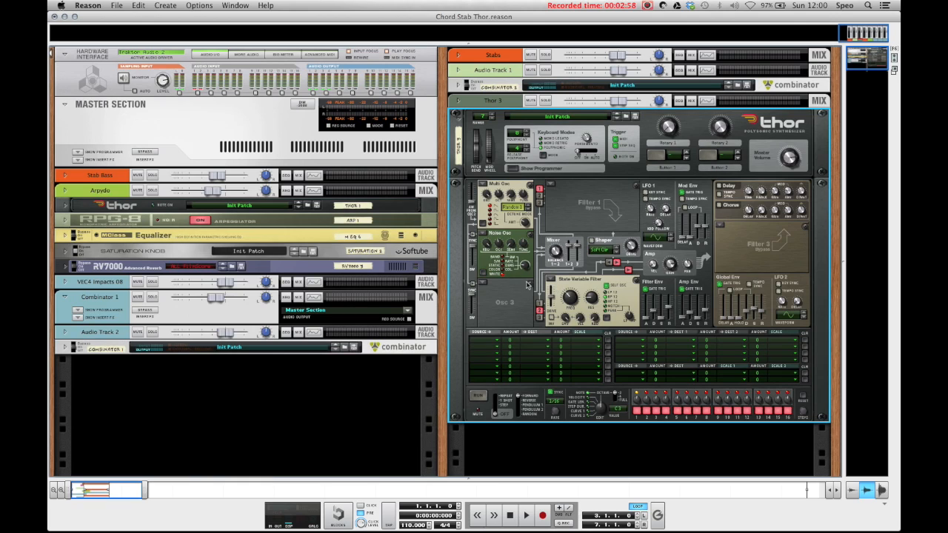
Adjust Filter 2's drive and set its envelope amount to 127
left_click_drag(549, 299, 551, 301)
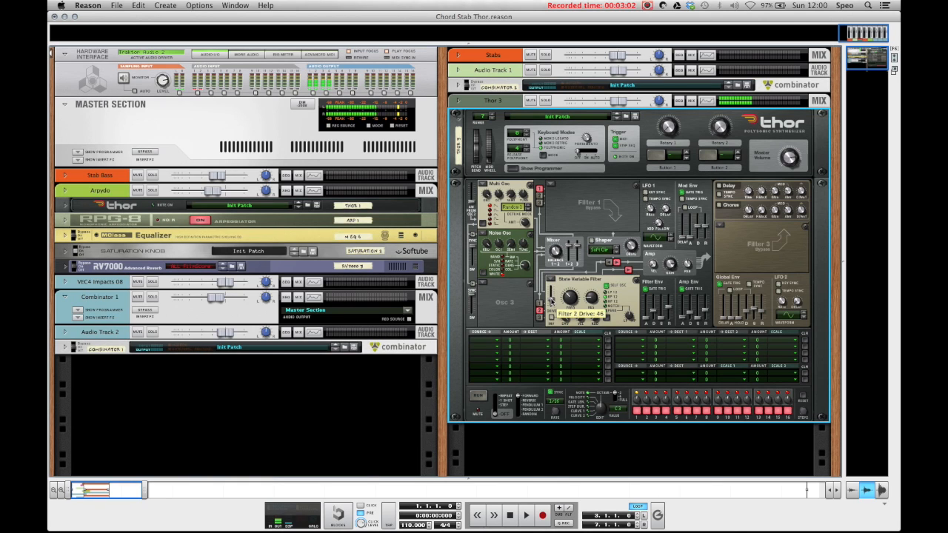
left_click_drag(550, 302, 550, 303)
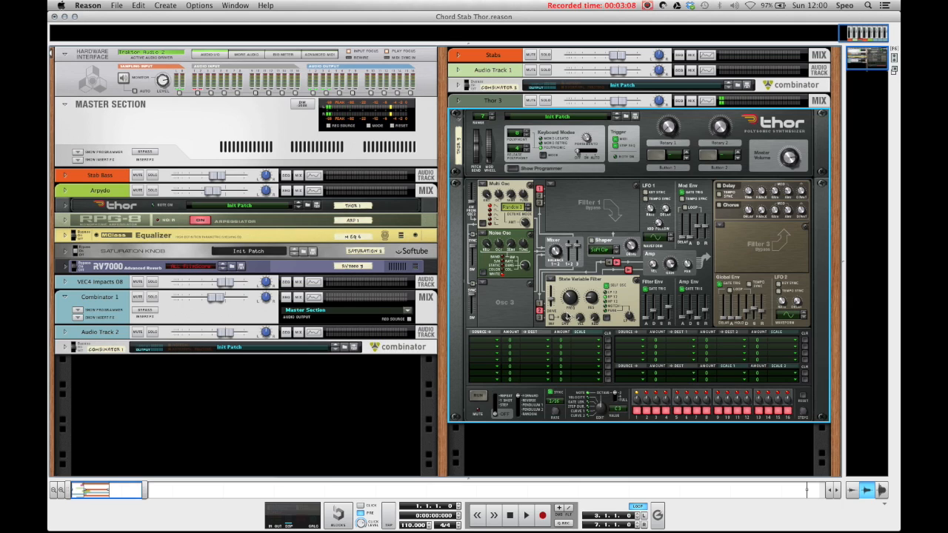
mouse_move(565, 320)
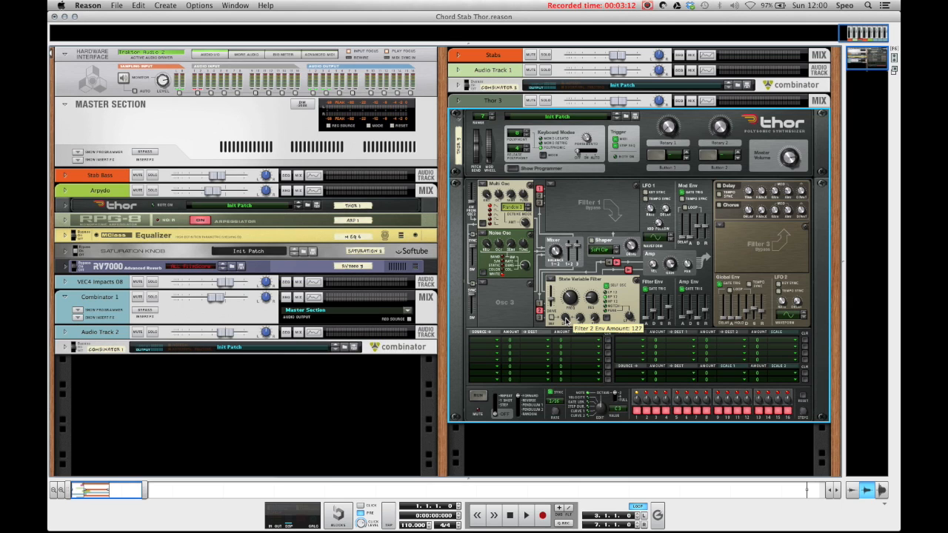
left_click_drag(565, 323, 567, 318)
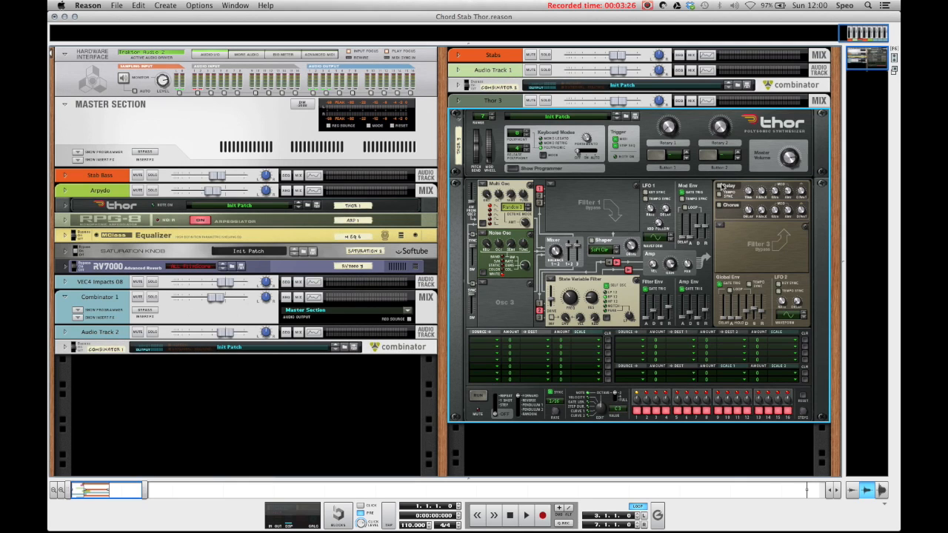
Enable Thor's Delay with tempo sync and lower its dry/wet amount
left_click(720, 187)
left_click(719, 195)
mouse_move(750, 195)
mouse_move(803, 193)
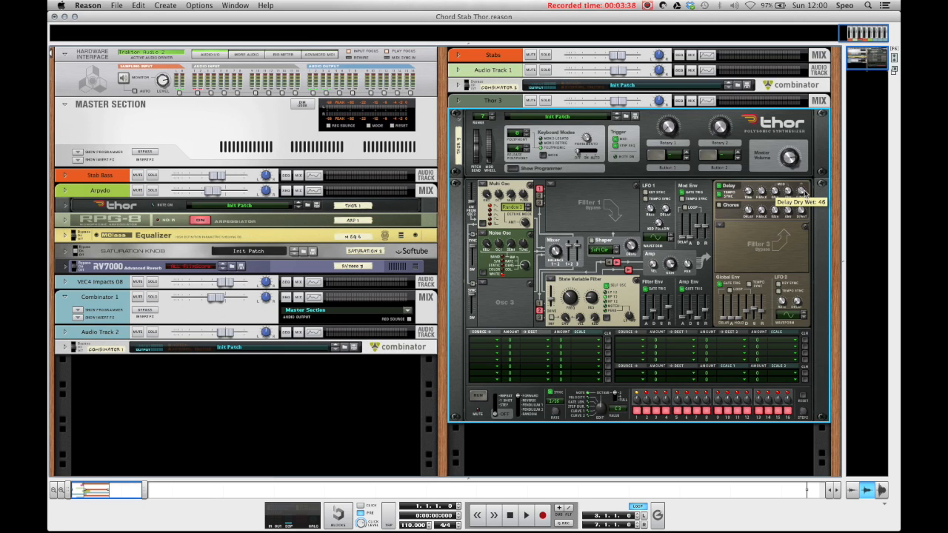
left_click_drag(802, 192, 803, 195)
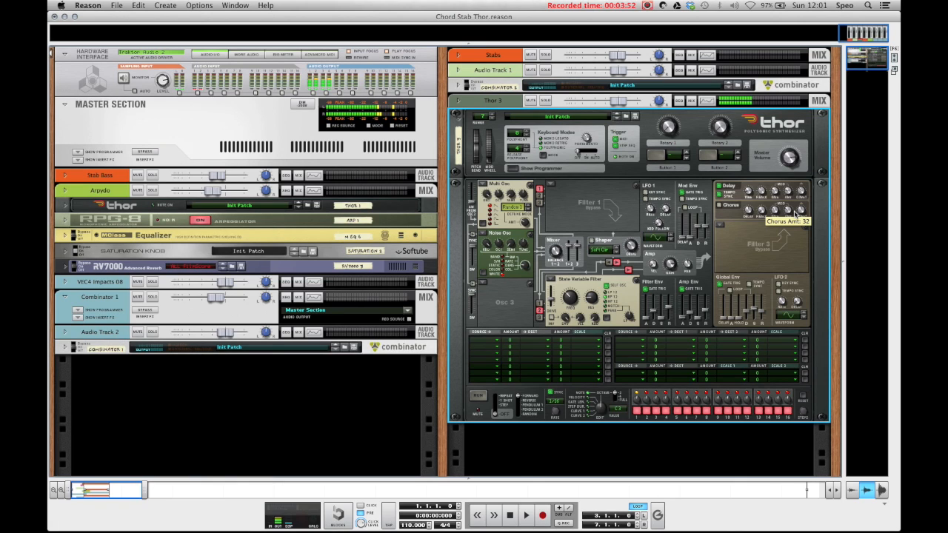
Enable Thor's Chorus, lower its dry/wet amount and set its delay to 4.2 ms
left_click(719, 206)
left_click_drag(802, 212, 802, 222)
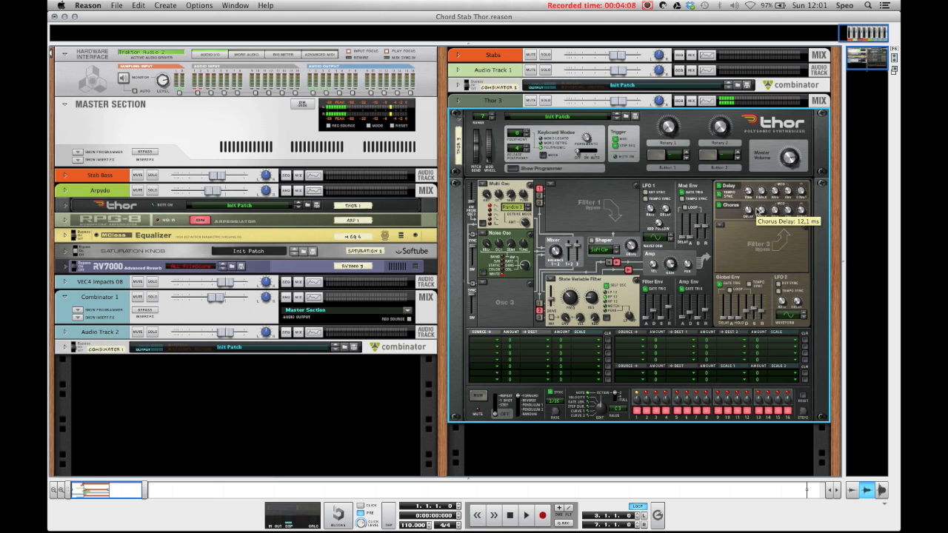
left_click_drag(747, 210, 751, 217)
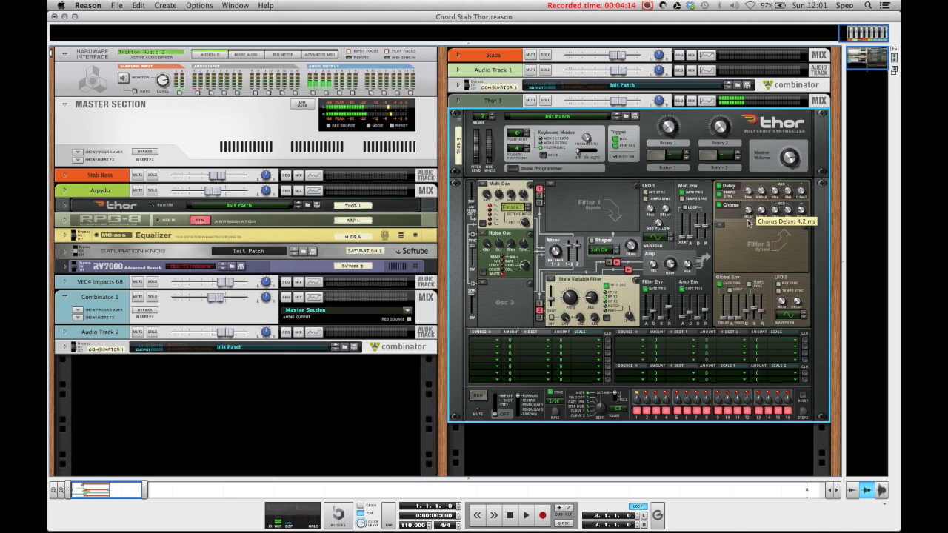
scroll(743, 233, "down", 1)
scroll(743, 233, "down", 1)
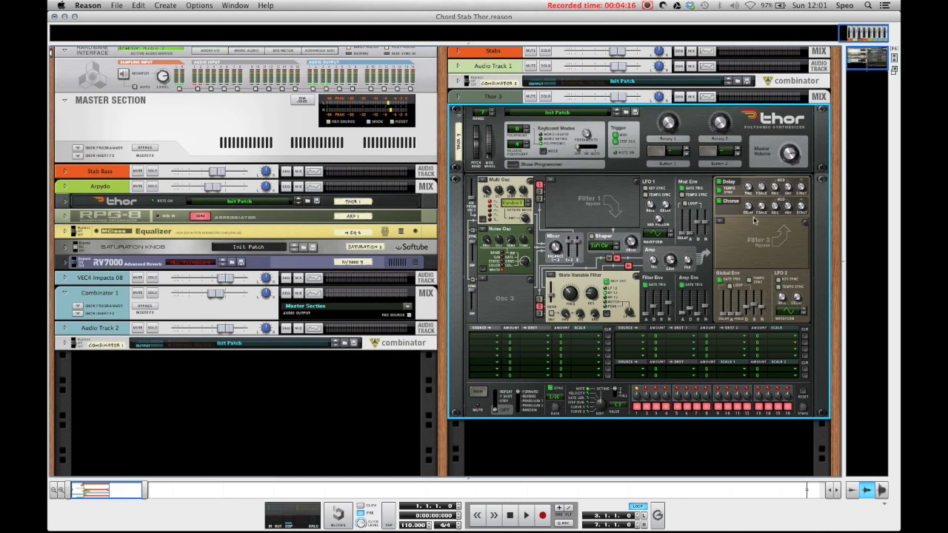
scroll(752, 223, "down", 2)
scroll(748, 227, "down", 5)
scroll(697, 255, "up", 6)
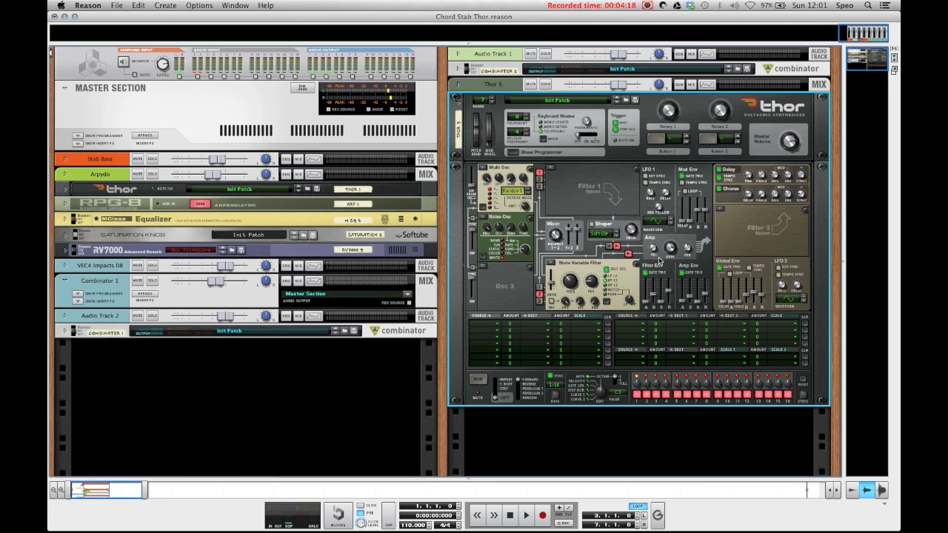
scroll(600, 239, "up", 1)
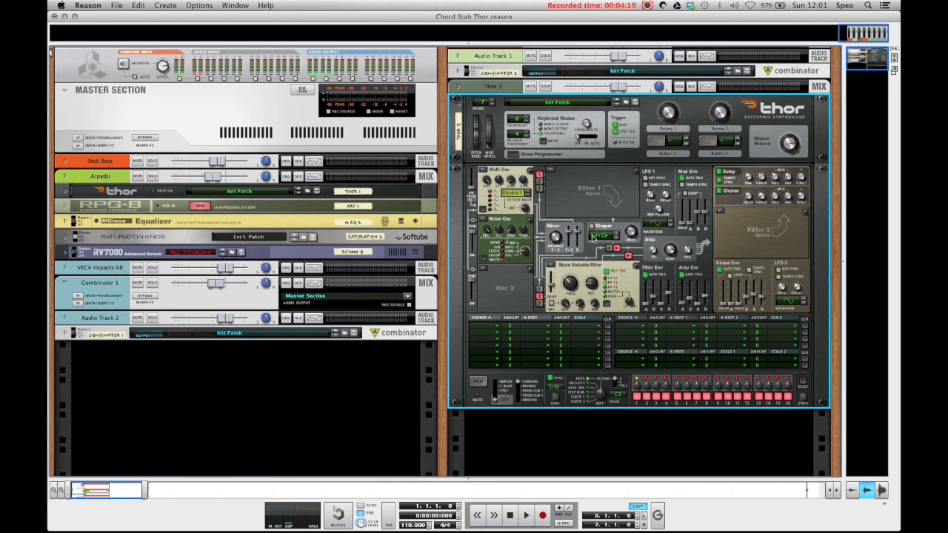
Add an MClass Equalizer after the Thor synthesizer
right_click(575, 194)
mouse_move(618, 308)
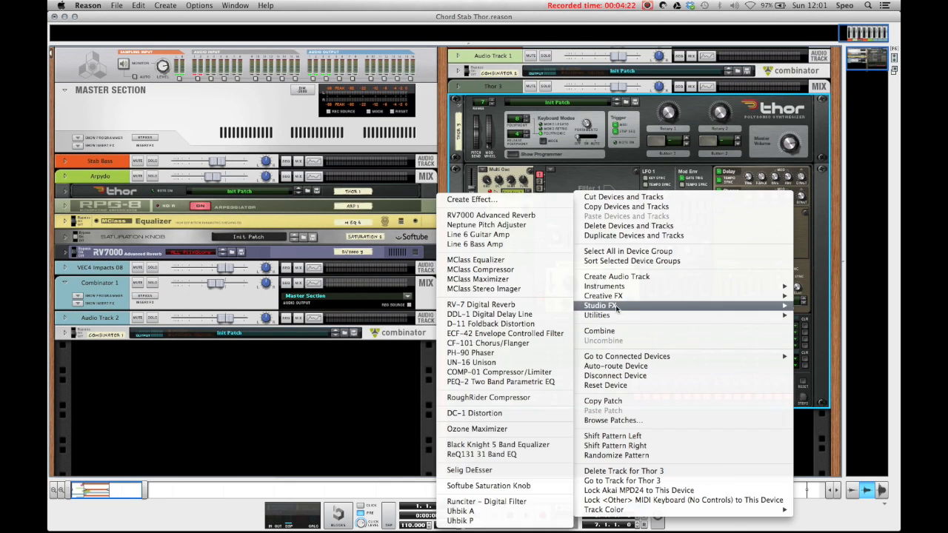
left_click(503, 260)
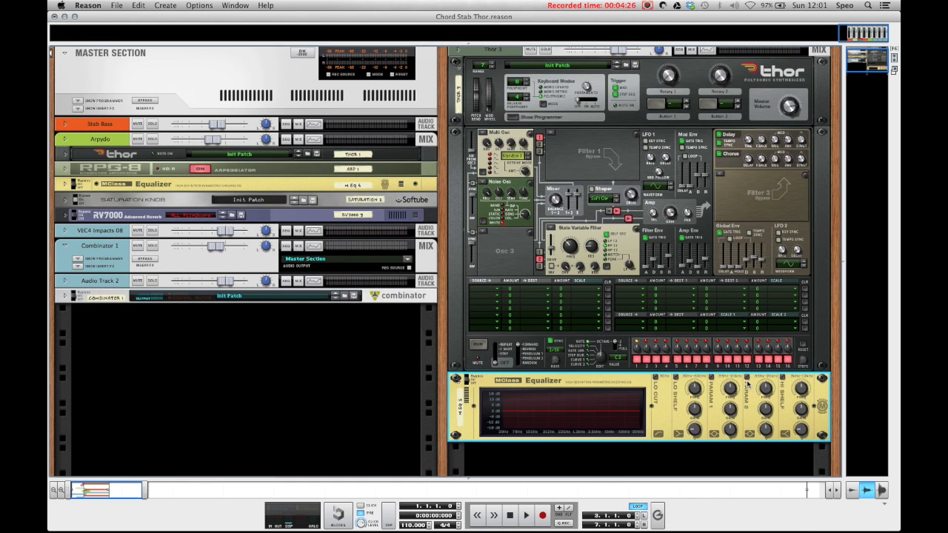
Enable the equalizer's Parametric 2 band, set its frequency to 6.229 kHz, lower its gain, and compare with the band off
left_click(746, 378)
left_click_drag(763, 389, 762, 378)
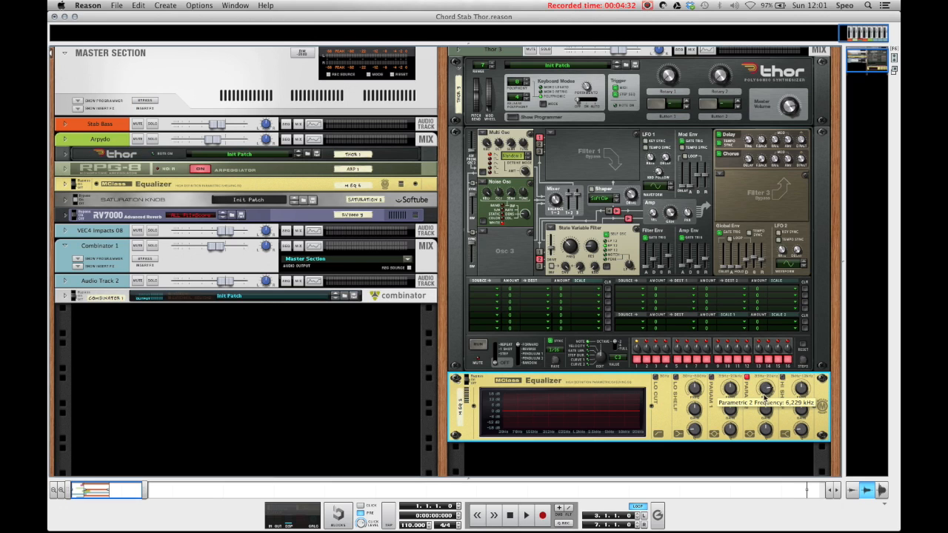
left_click_drag(766, 407, 766, 411)
left_click_drag(767, 409, 767, 421)
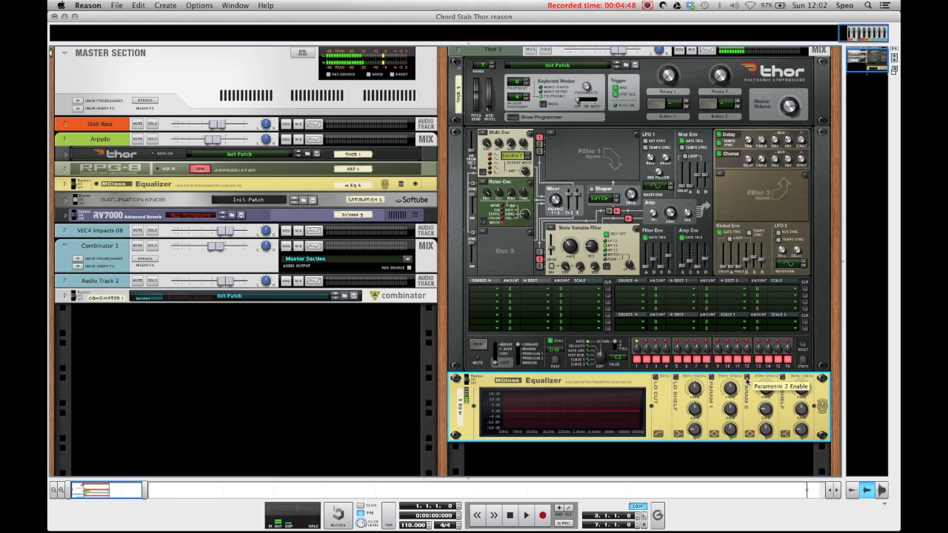
left_click(747, 378)
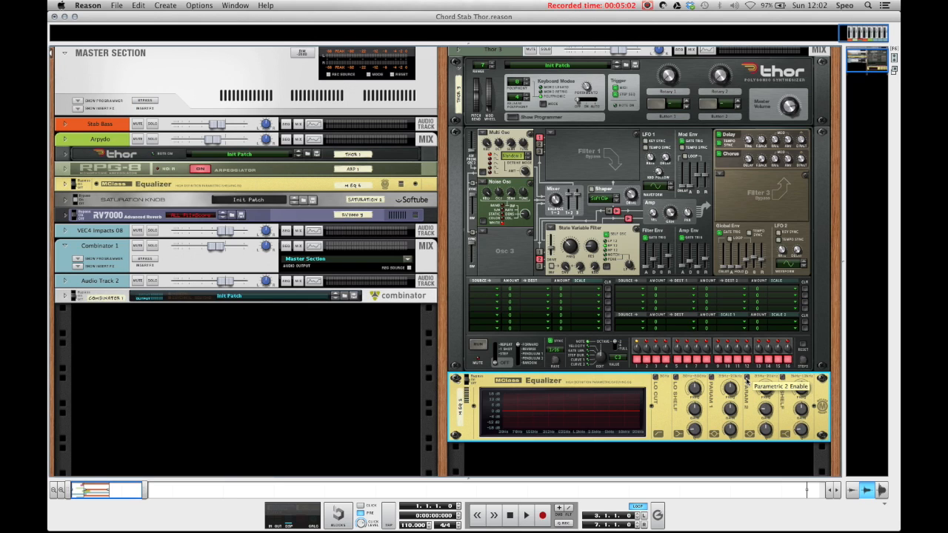
left_click(747, 378)
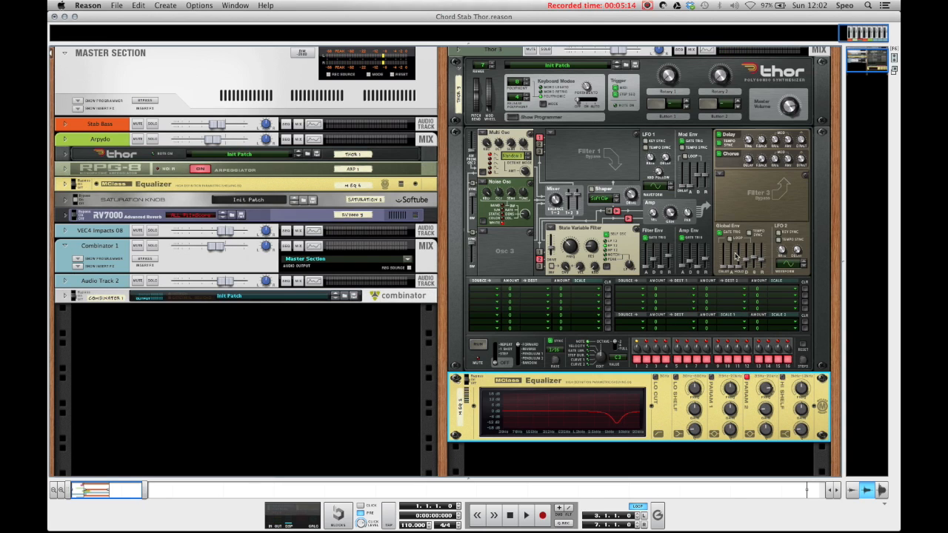
Set Thor's Filter 3 to State Variable and lower its frequency to about 213 Hz
left_click(726, 178)
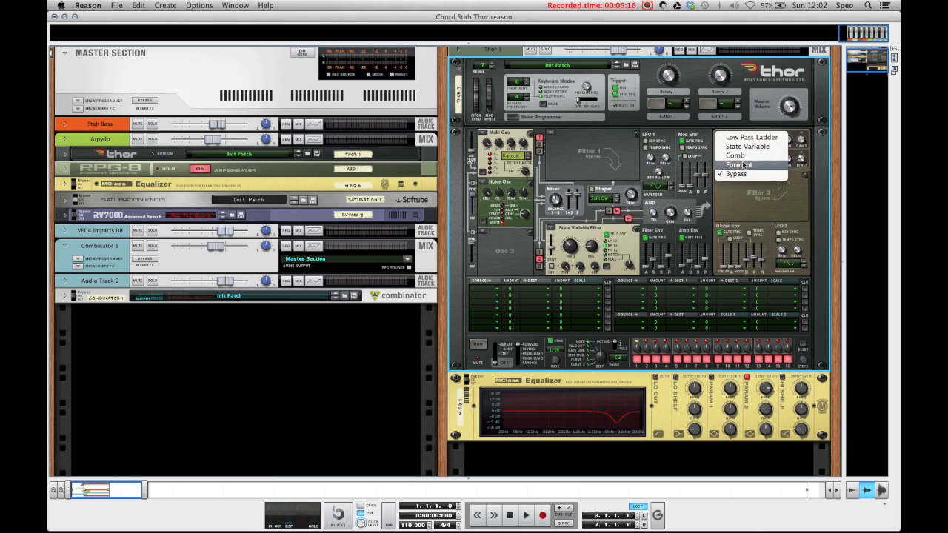
left_click(743, 146)
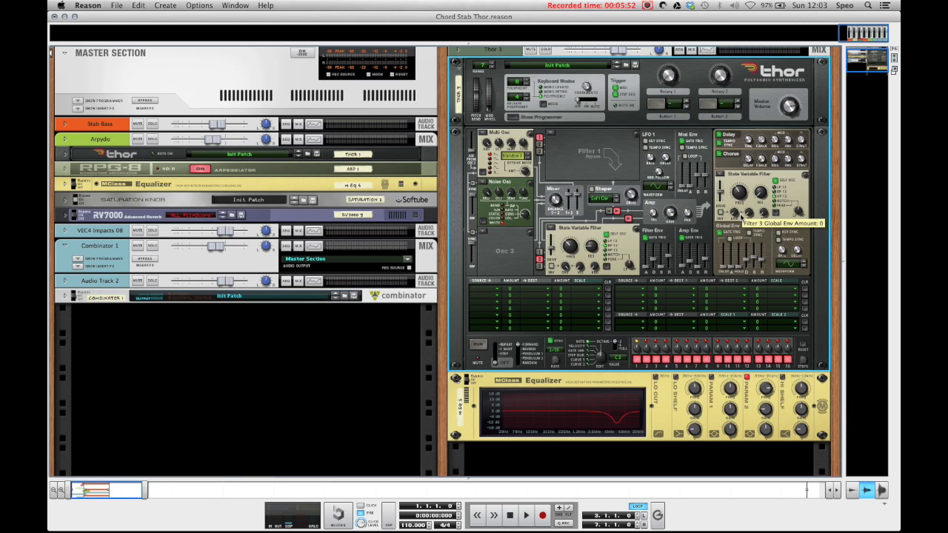
left_click_drag(743, 198, 744, 202)
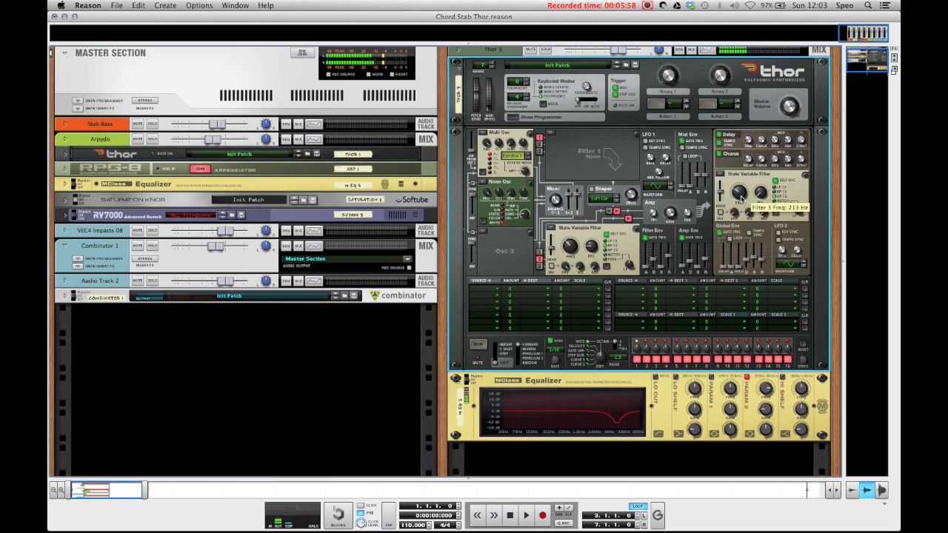
left_click(720, 175)
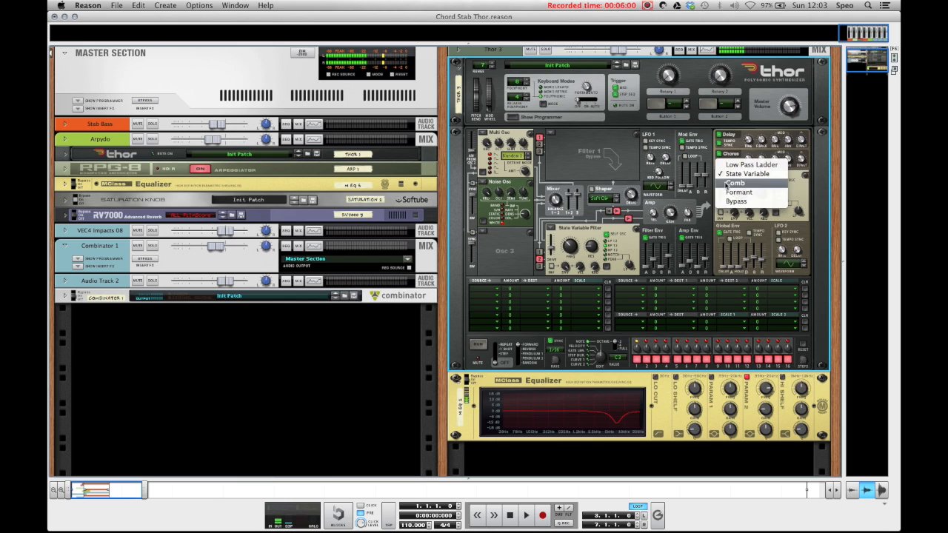
left_click(733, 204)
left_click(732, 207)
left_click(733, 210)
Enable the equalizer's Hi Shelf band and adjust its frequency
scroll(438, 327, "down", 3)
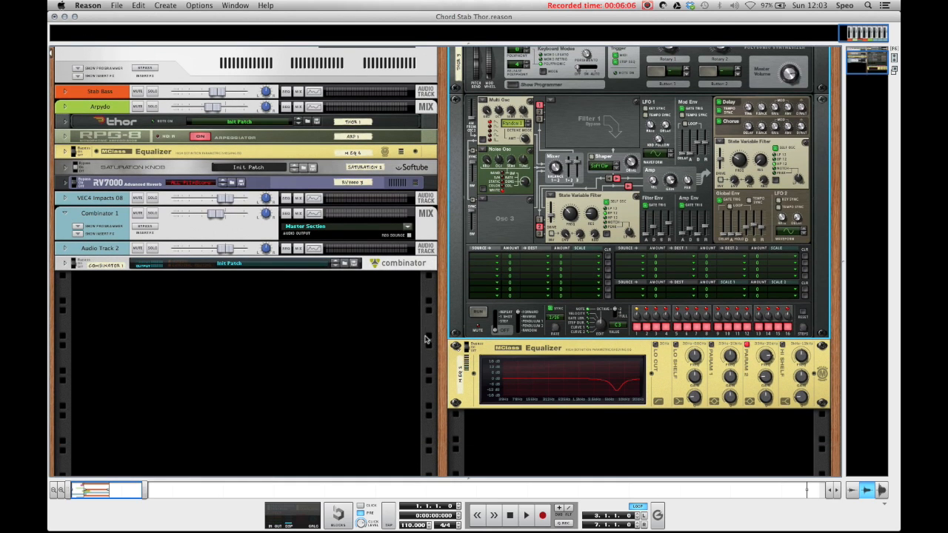
scroll(426, 340, "down", 1)
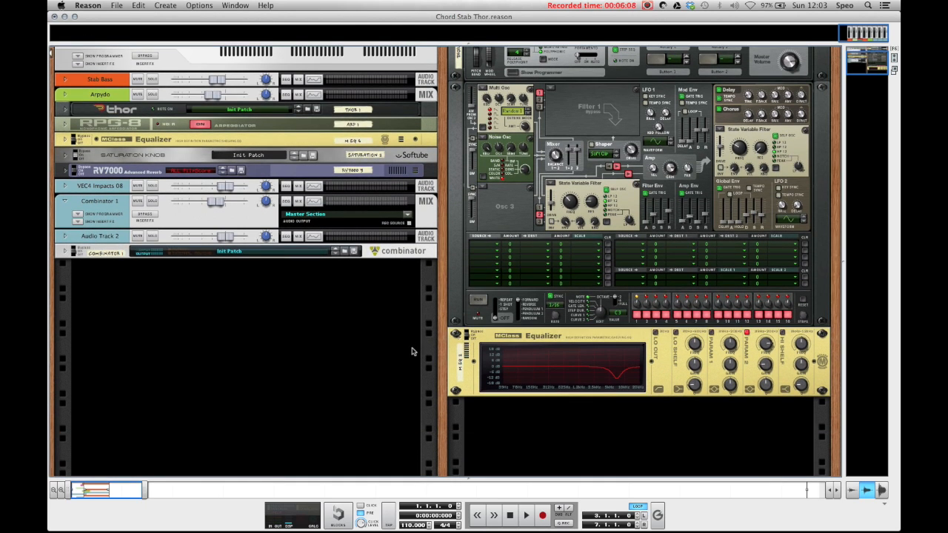
scroll(413, 352, "up", 8)
scroll(414, 352, "down", 3)
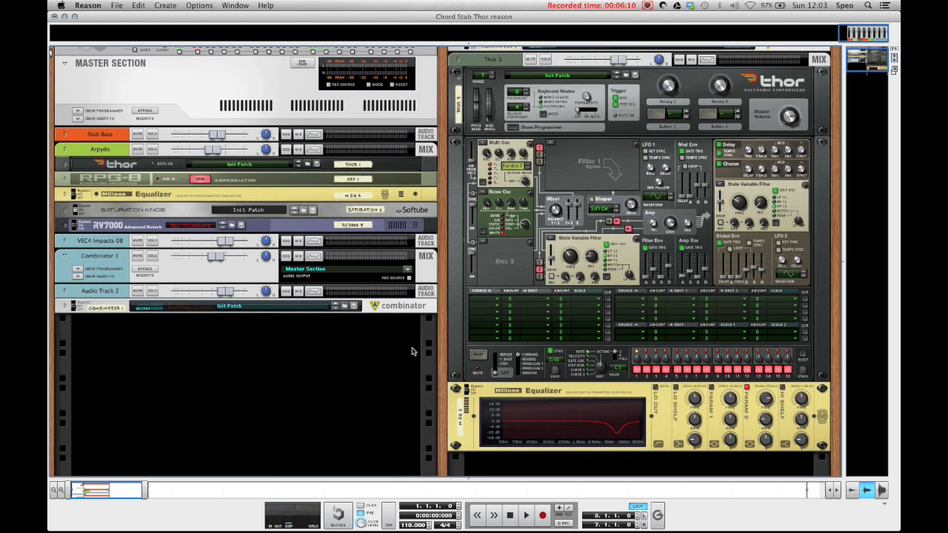
scroll(413, 353, "down", 1)
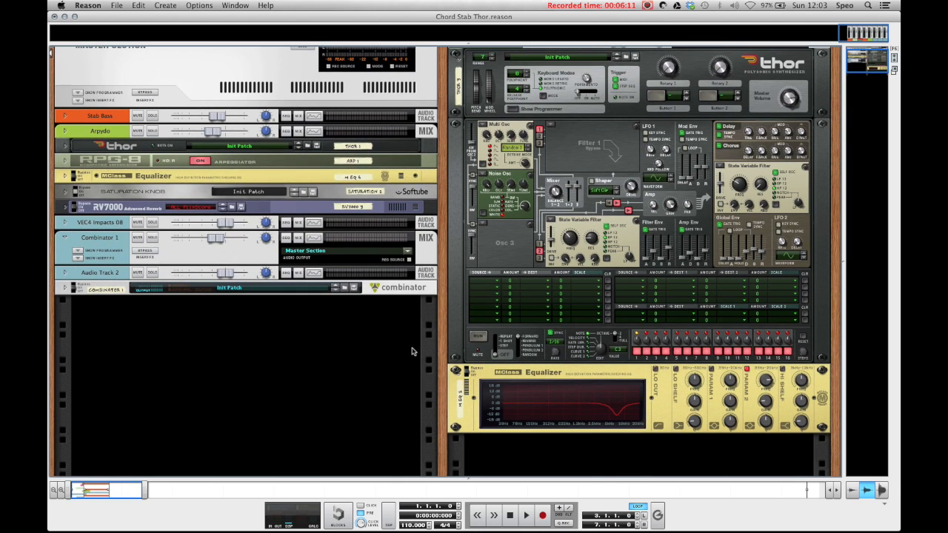
left_click(783, 373)
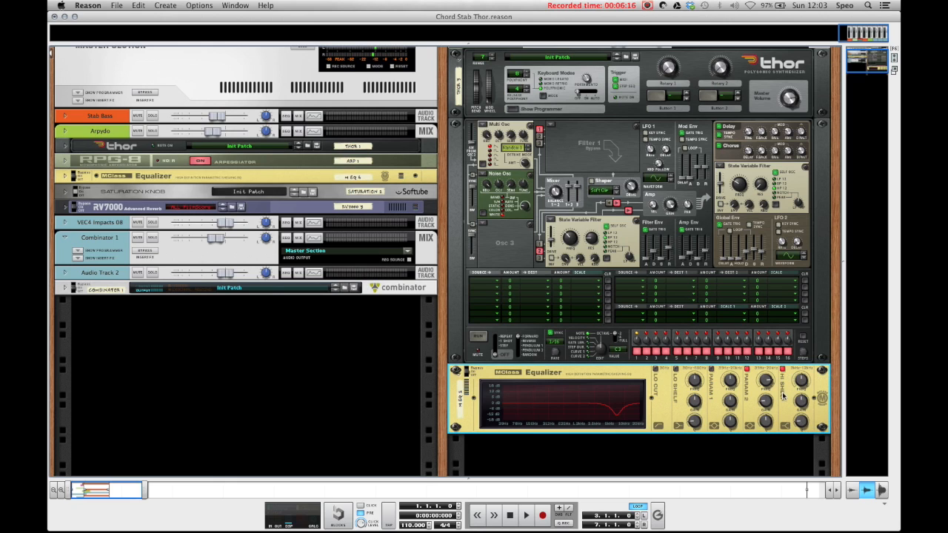
left_click_drag(797, 371, 799, 377)
Add a Scream 4 Distortion after the equalizer
scroll(641, 405, "down", 1)
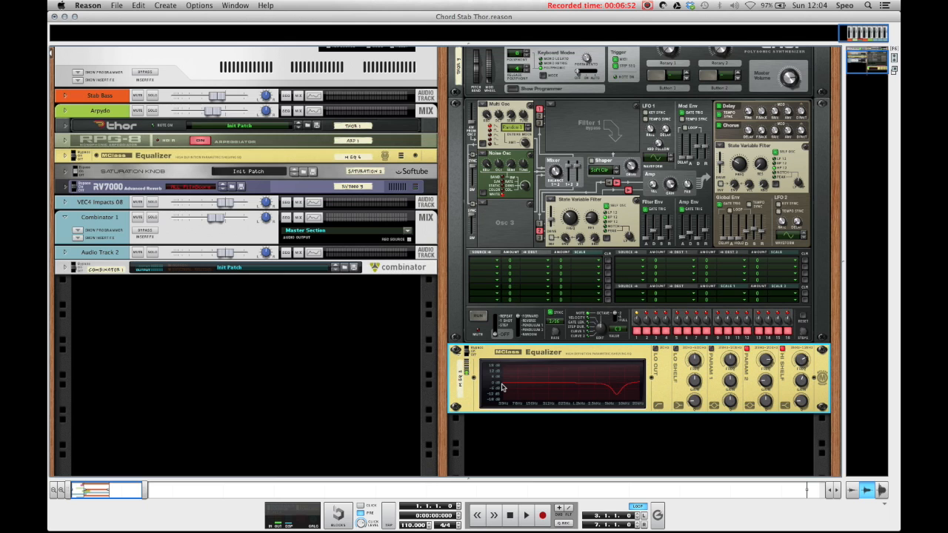
scroll(495, 384, "down", 2)
right_click(475, 379)
mouse_move(561, 379)
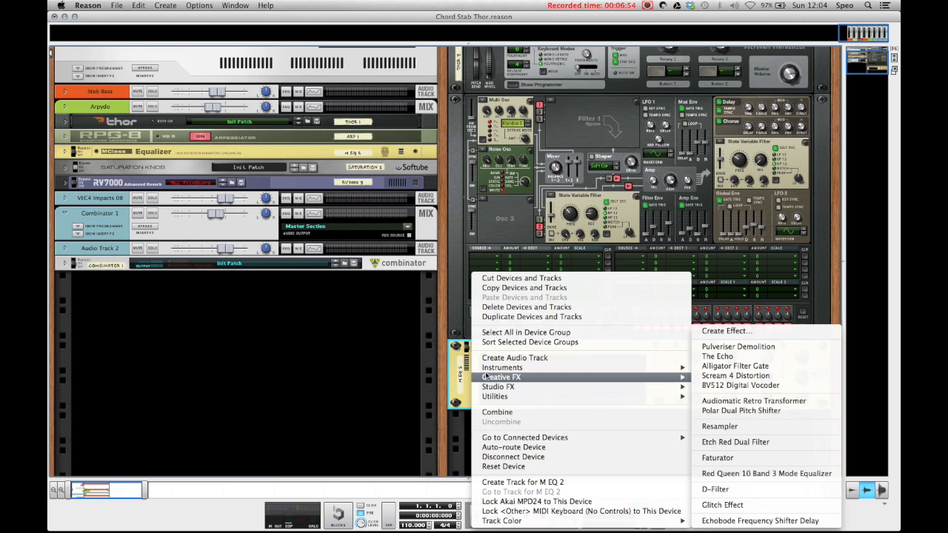
left_click(740, 375)
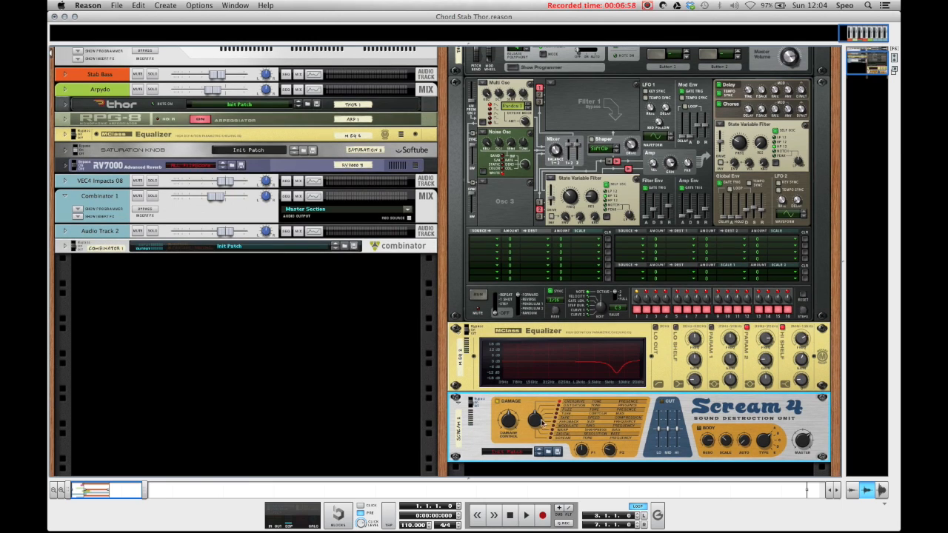
Adjust the Scream 4's P1 parameter, enable its Cut section and set Cut Mid to -9
scroll(534, 418, "down", 4)
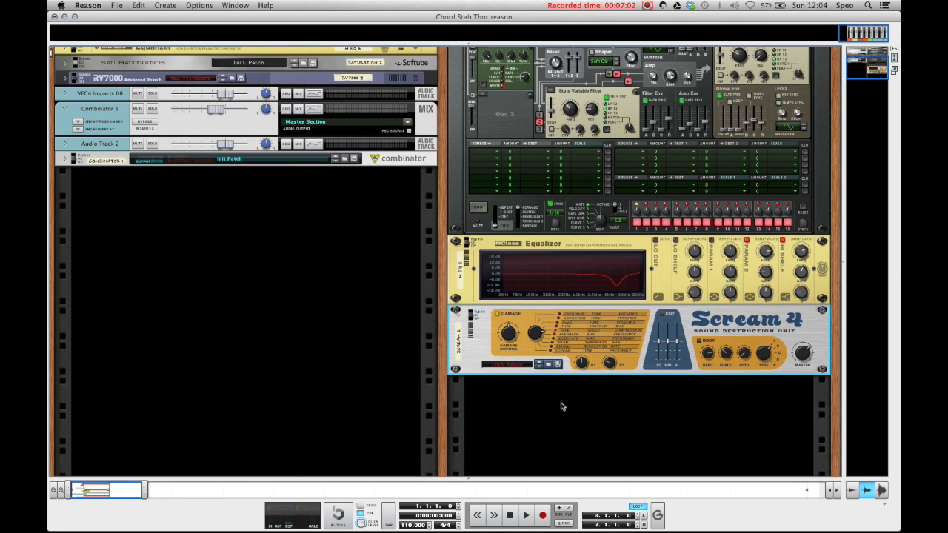
left_click_drag(583, 363, 583, 337)
mouse_move(669, 345)
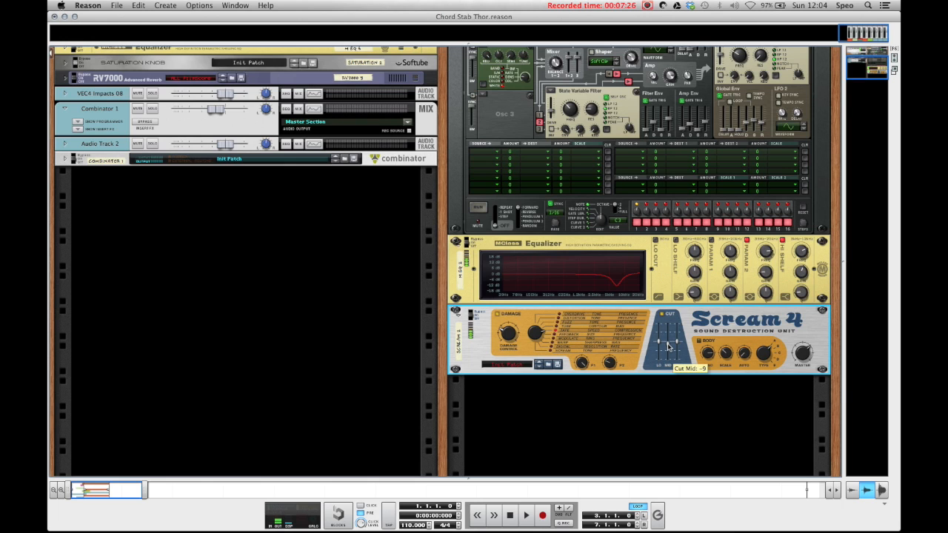
Set the equalizer's Hi Shelf gain to 0.6 dB
scroll(810, 260, "up", 1)
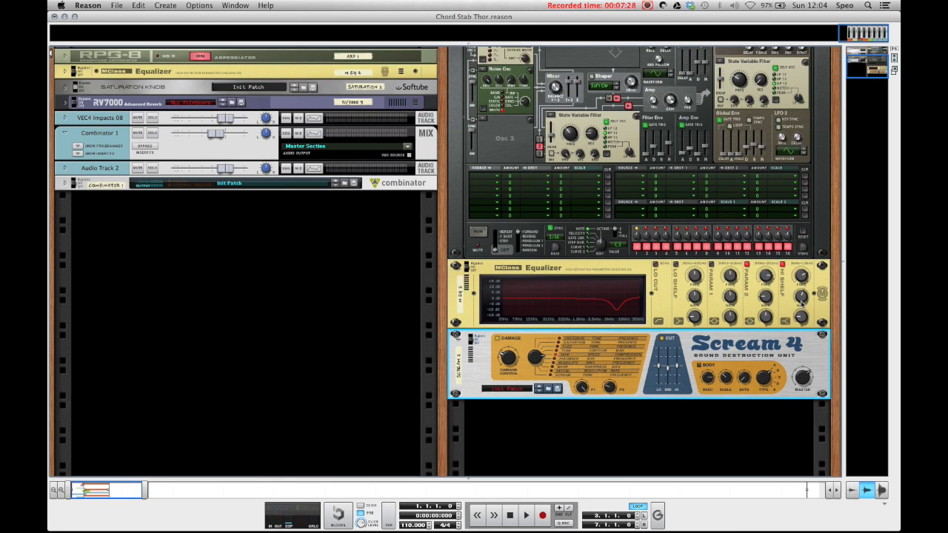
left_click(801, 298)
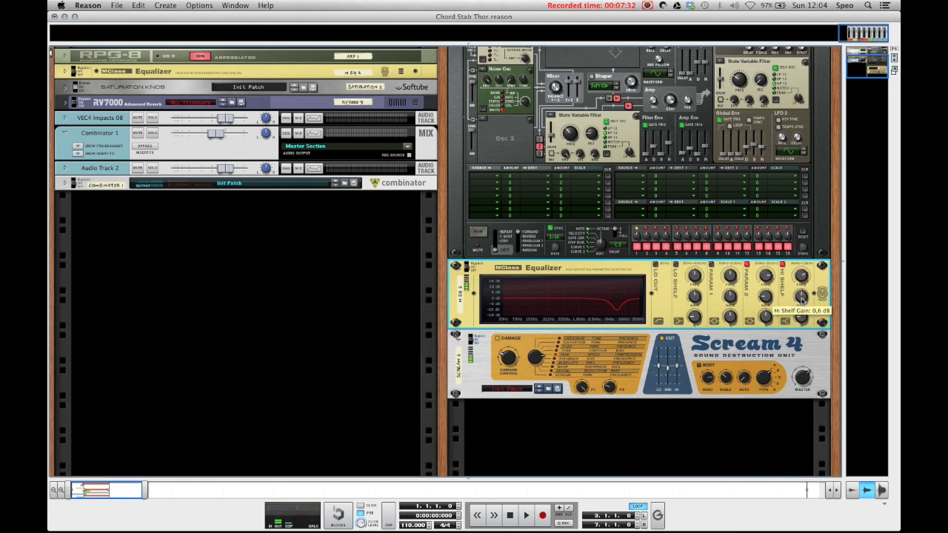
scroll(801, 298, "down", 1)
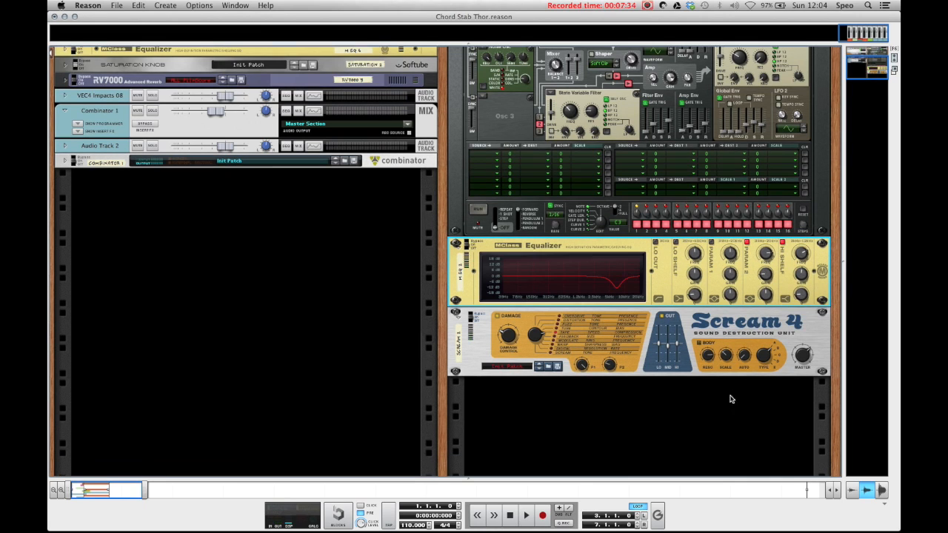
Add an RV7000 Advanced Reverb after the Scream 4
left_click(726, 323)
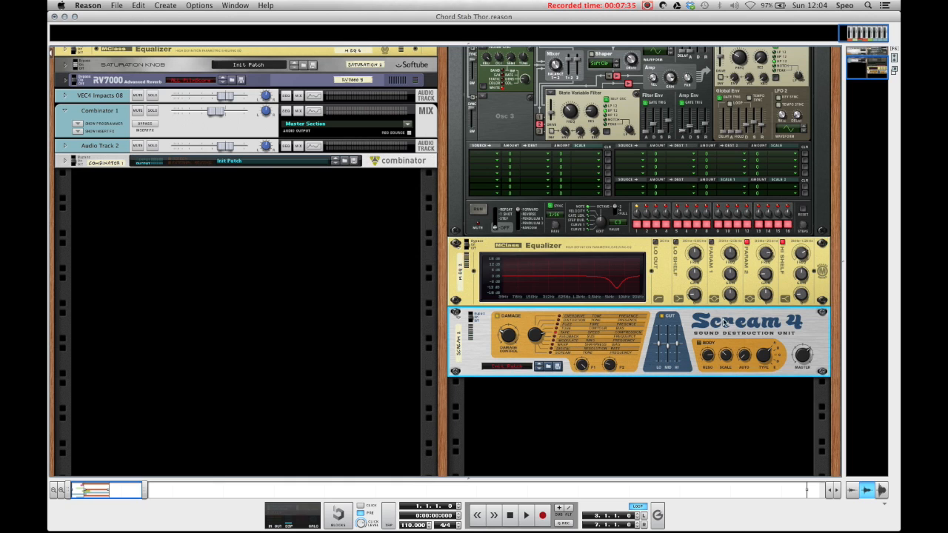
right_click(487, 342)
mouse_move(511, 353)
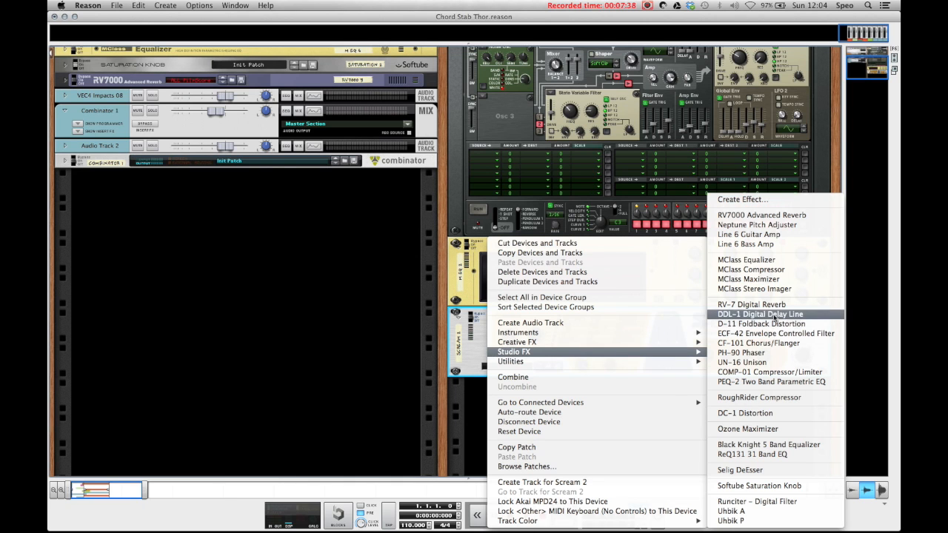
left_click(761, 215)
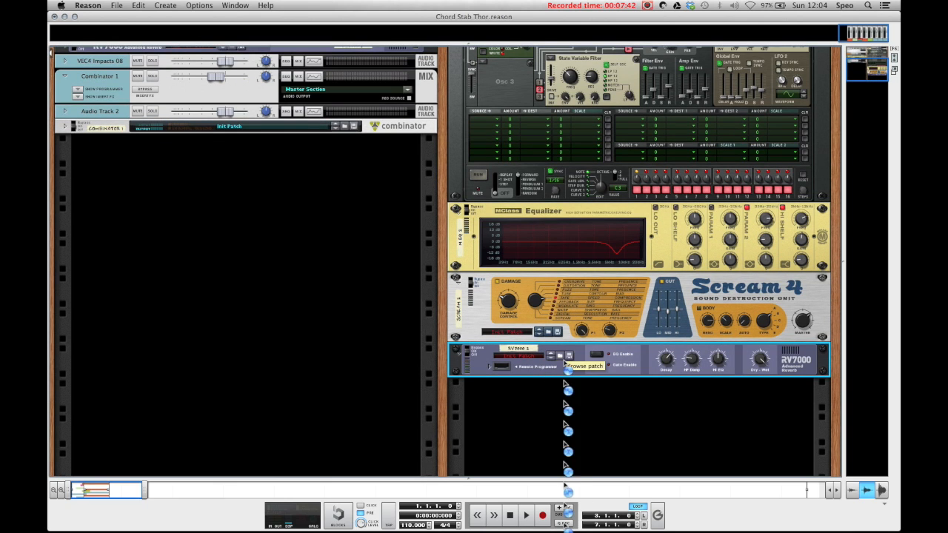
Load the ALL FilmScore patch into the new RV7000 and adjust its decay and dry/wet amount
left_click(568, 356)
scroll(475, 319, "down", 2)
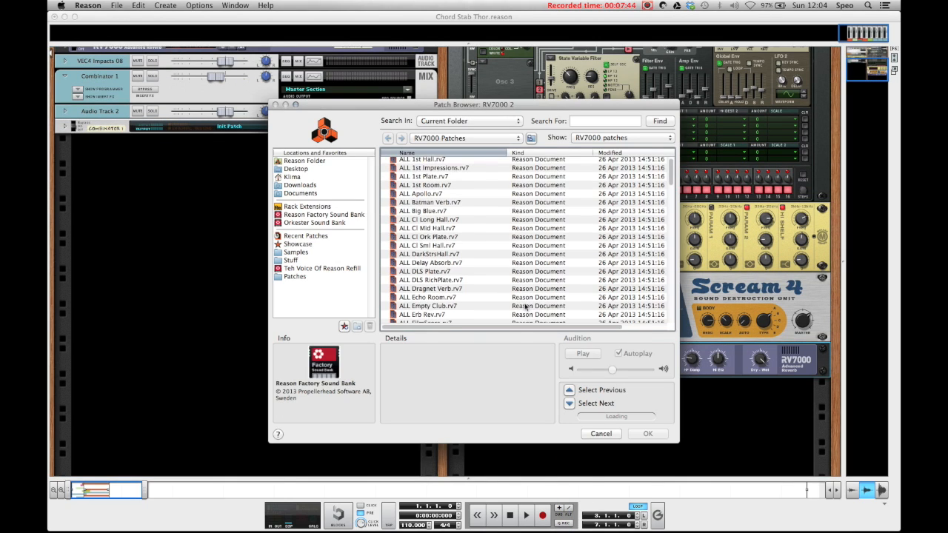
double_click(448, 320)
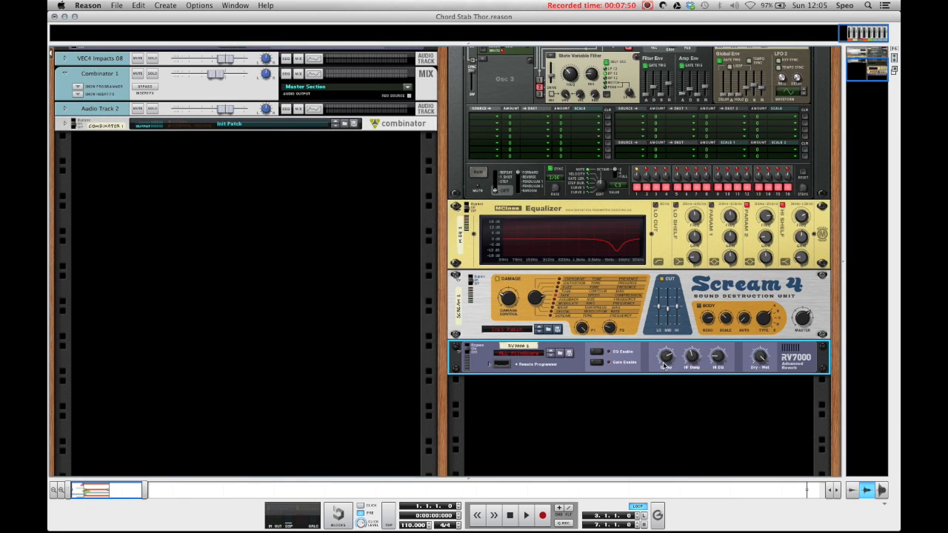
mouse_move(663, 363)
mouse_move(761, 362)
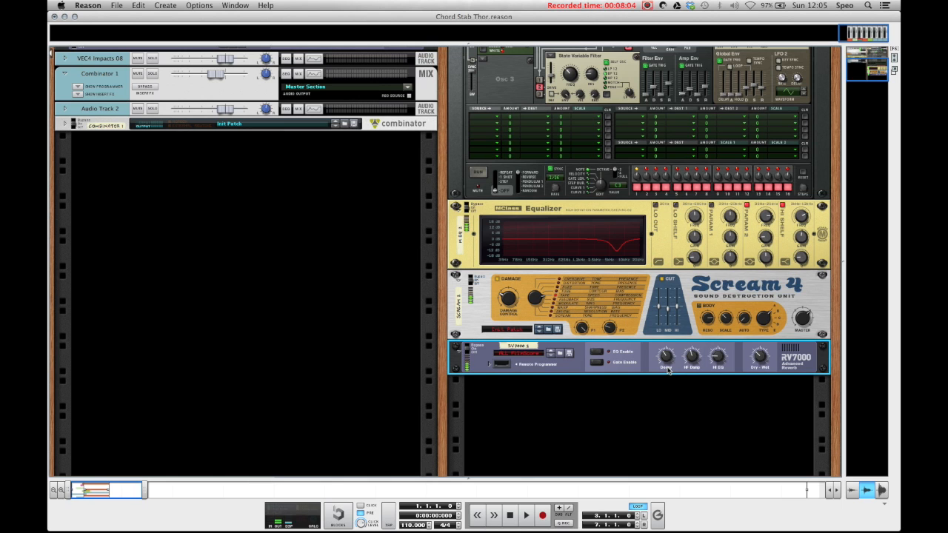
Add an MClass Compressor after the RV7000 reverb
scroll(481, 363, "up", 5)
scroll(481, 375, "down", 5)
right_click(485, 358)
mouse_move(502, 354)
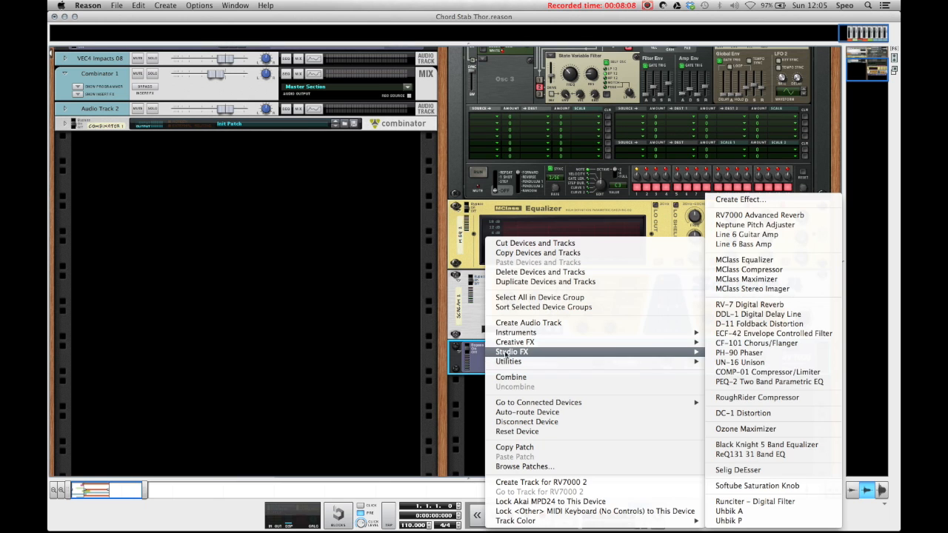
left_click(746, 270)
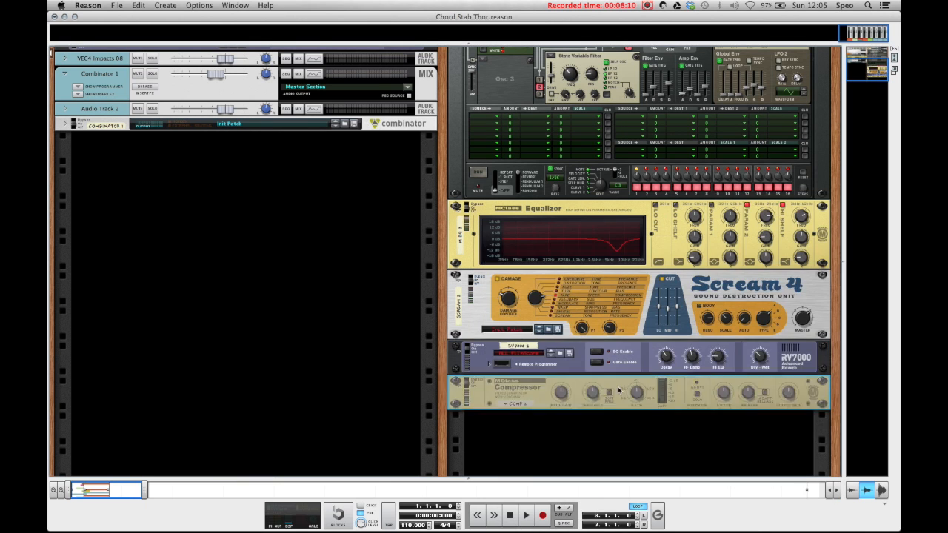
Adjust the compressor's attack and set its release to 50 ms, ratio to 19.2:1 and threshold to -29.8 dB
scroll(616, 383, "up", 5)
scroll(611, 373, "down", 5)
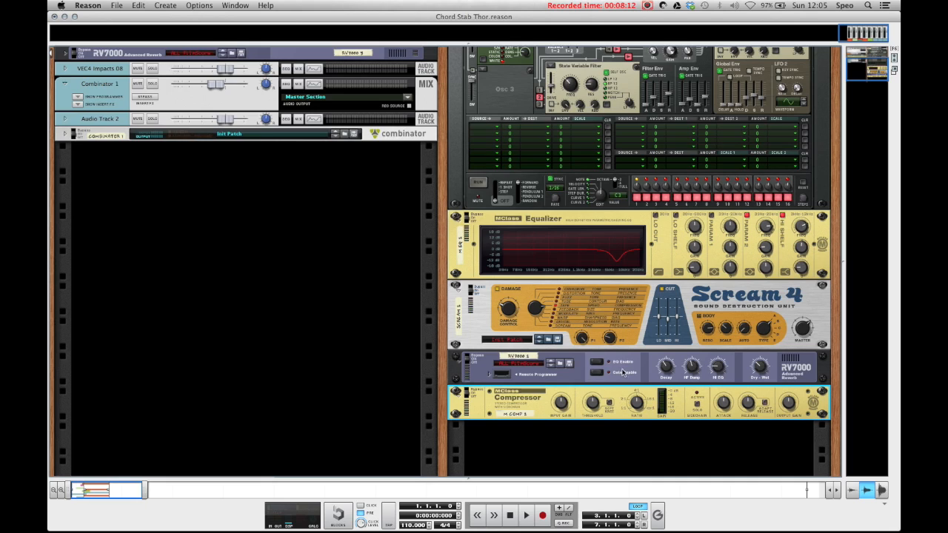
left_click_drag(723, 398, 721, 391)
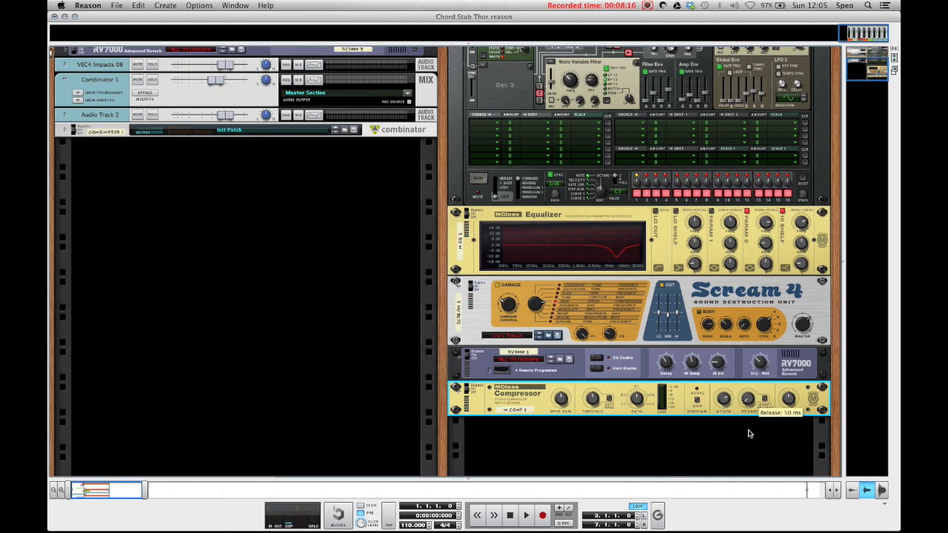
left_click_drag(635, 396, 637, 400)
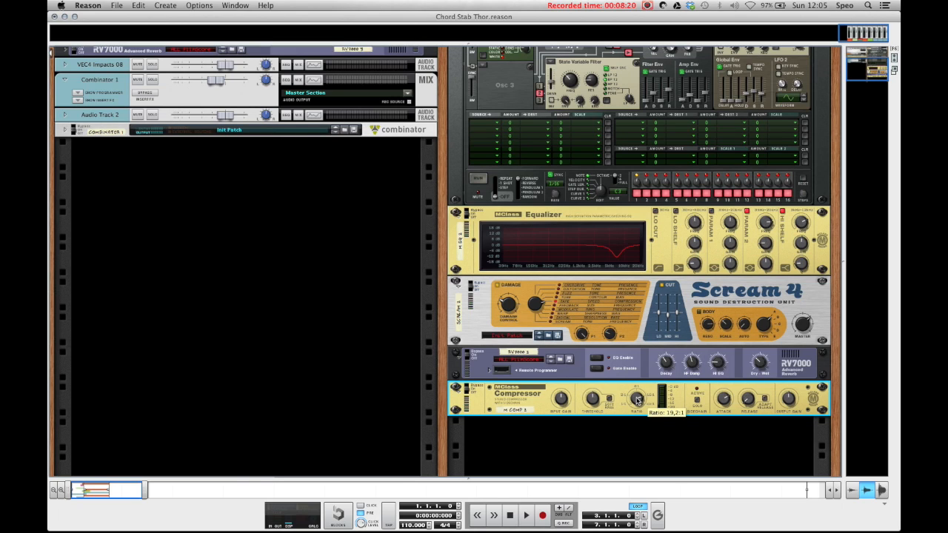
left_click_drag(594, 397, 595, 403)
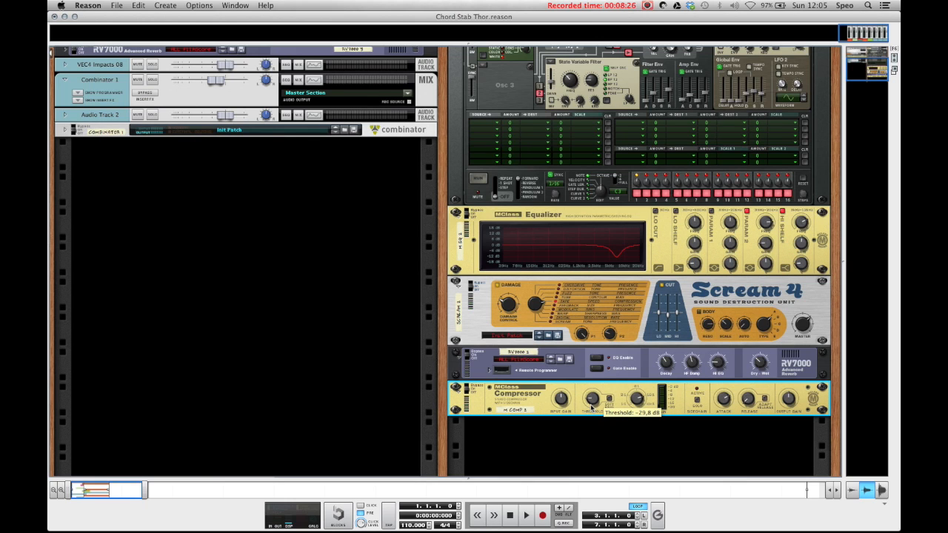
Fine-tune the release of Thor's amp envelope
scroll(469, 437, "down", 1)
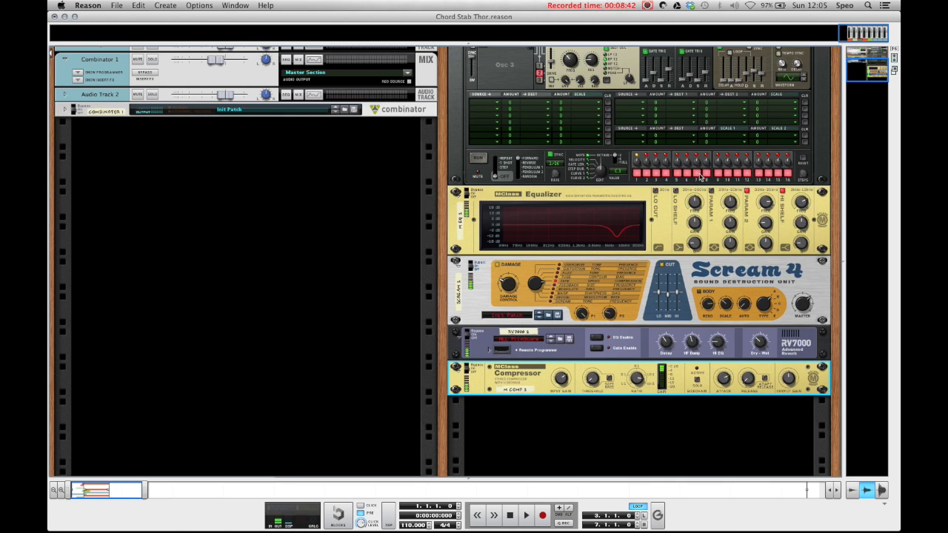
left_click(706, 76)
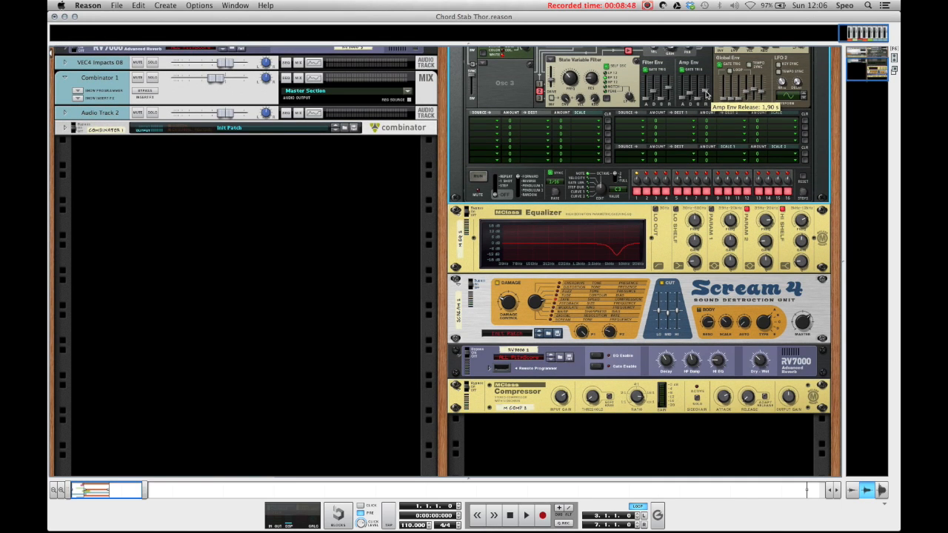
left_click_drag(706, 95, 705, 99)
left_click_drag(706, 98, 706, 96)
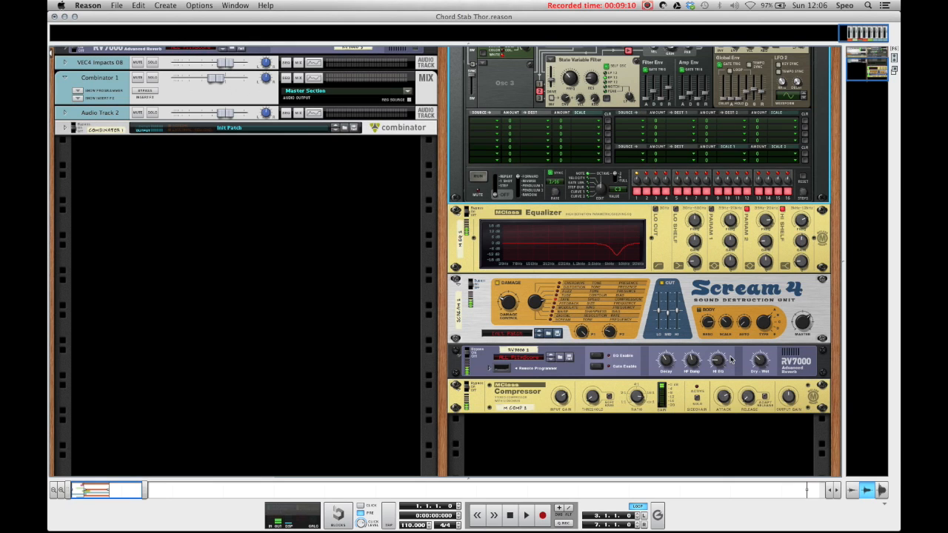
Set the Scream 4's damage control to 22 and its master level to 105
left_click(509, 303)
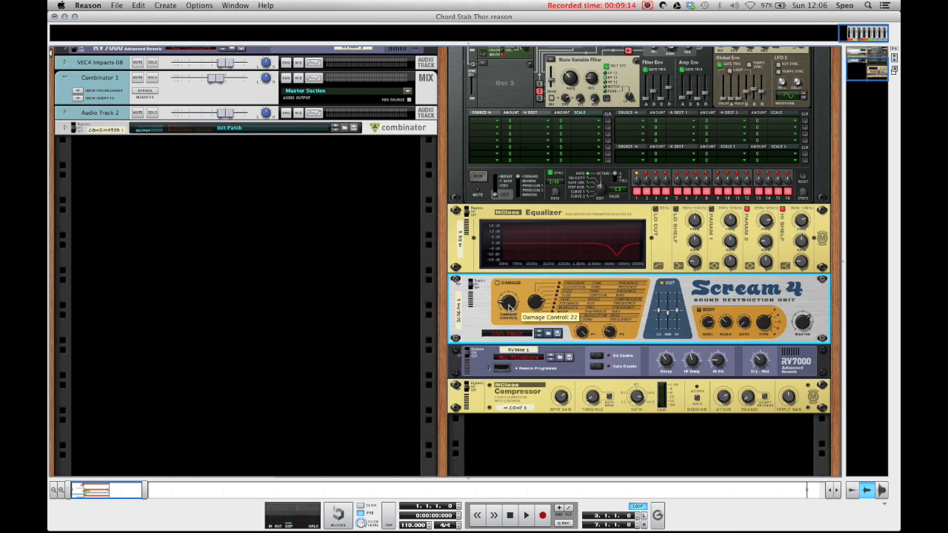
scroll(510, 304, "down", 3)
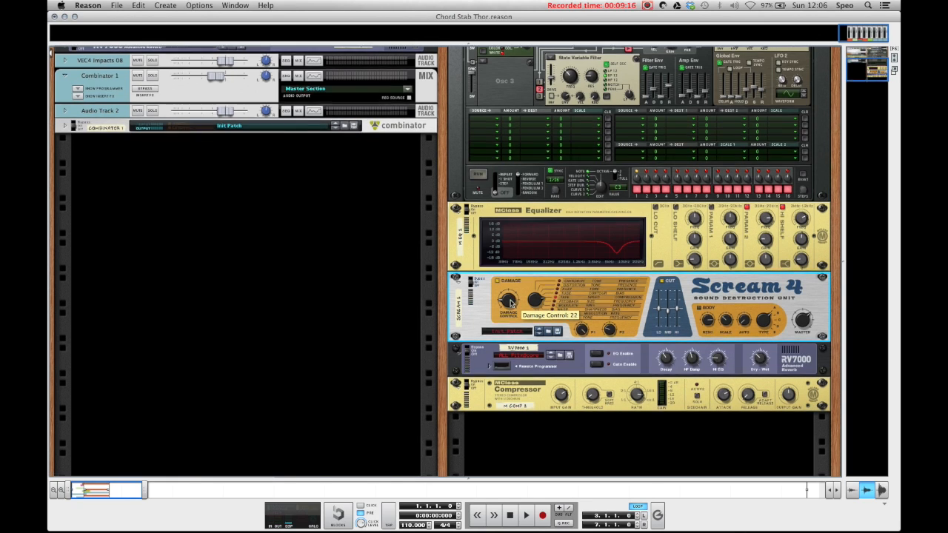
scroll(510, 304, "up", 3)
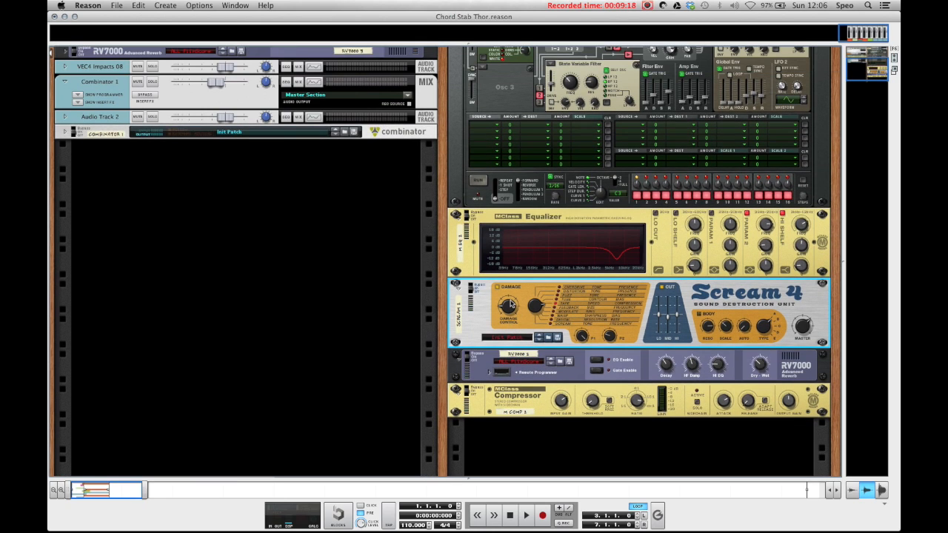
left_click_drag(801, 327, 799, 325)
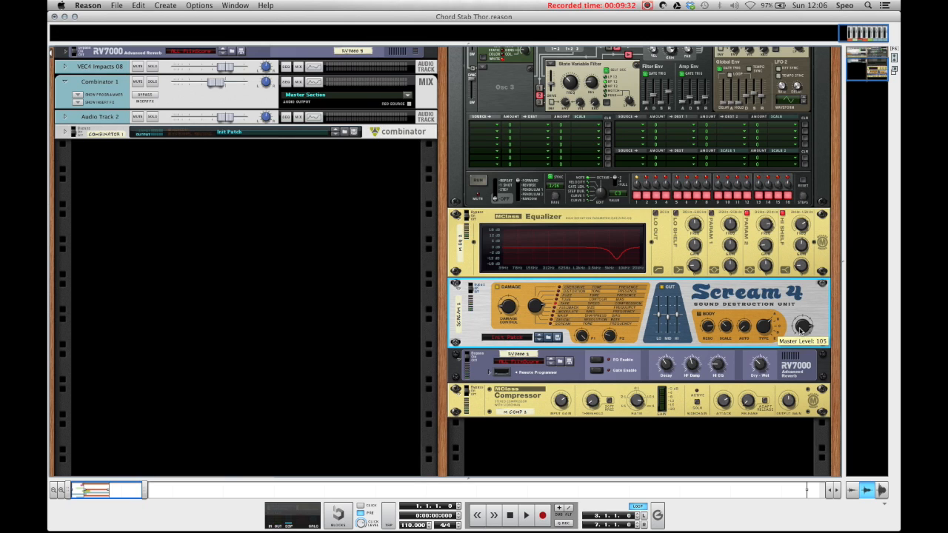
In the sequencer, move the Thor 3 track to the end of the track list, below Audio Track 2
scroll(348, 381, "down", 1)
scroll(337, 381, "up", 10)
scroll(333, 388, "down", 3)
key("Tab")
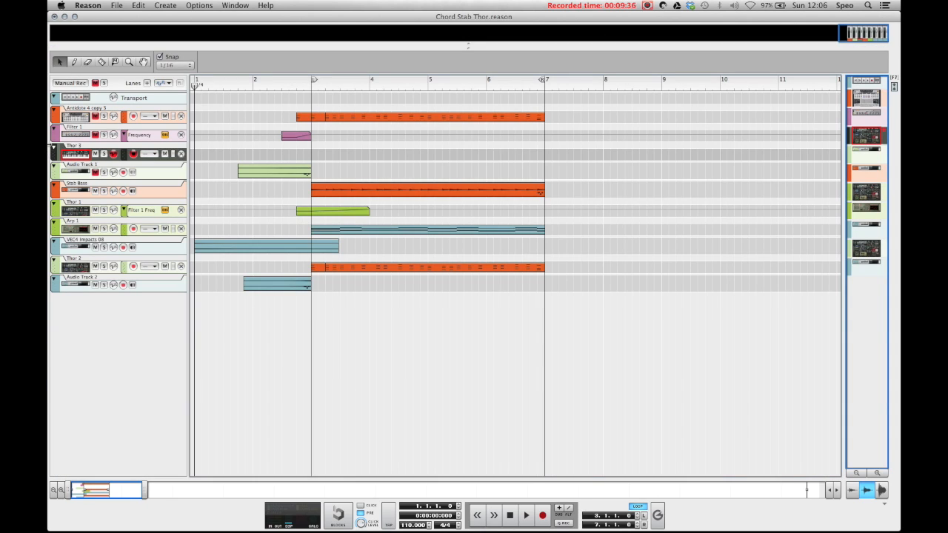
left_click_drag(57, 156, 109, 406)
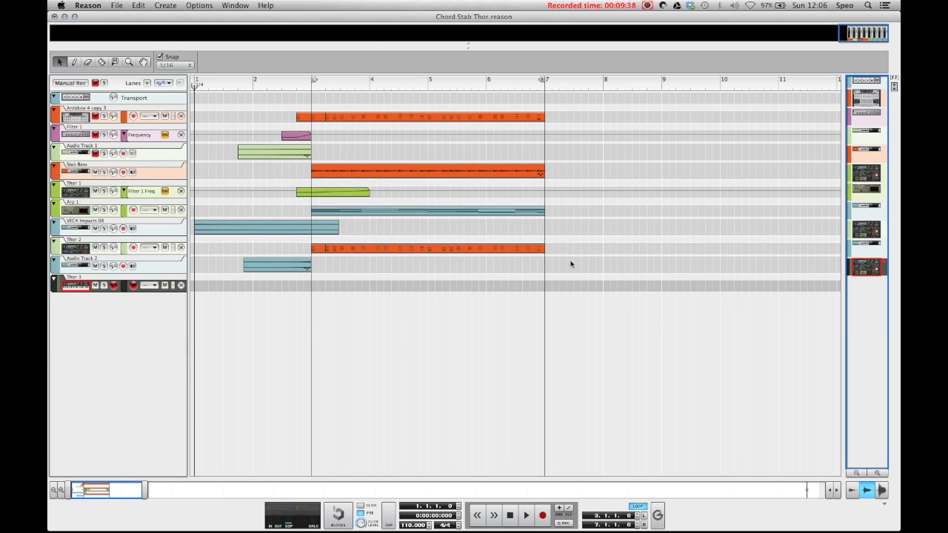
Move the Thor 2 note clip onto the Thor 3 track at bar 3, start playback and return to the rack
left_click_drag(329, 249, 316, 288)
key("space")
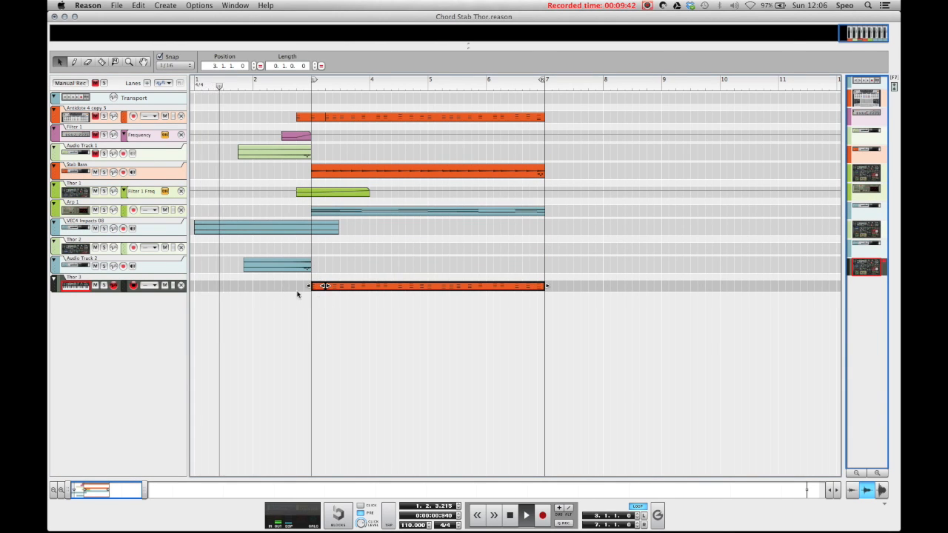
key("F5")
key("F6")
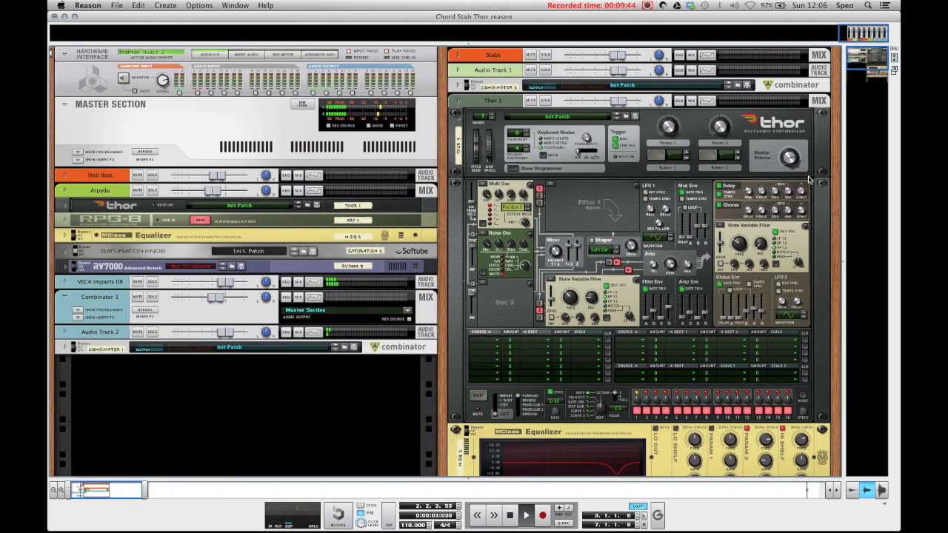
Raise the Thor 3 mix channel level slightly and set Thor's amp envelope release to 1.41 s
left_click(790, 158)
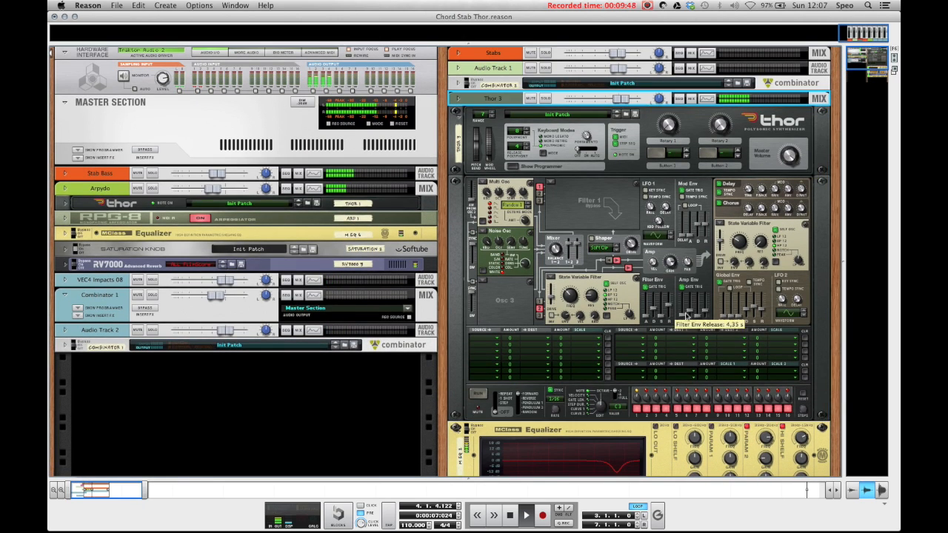
left_click_drag(699, 314, 698, 317)
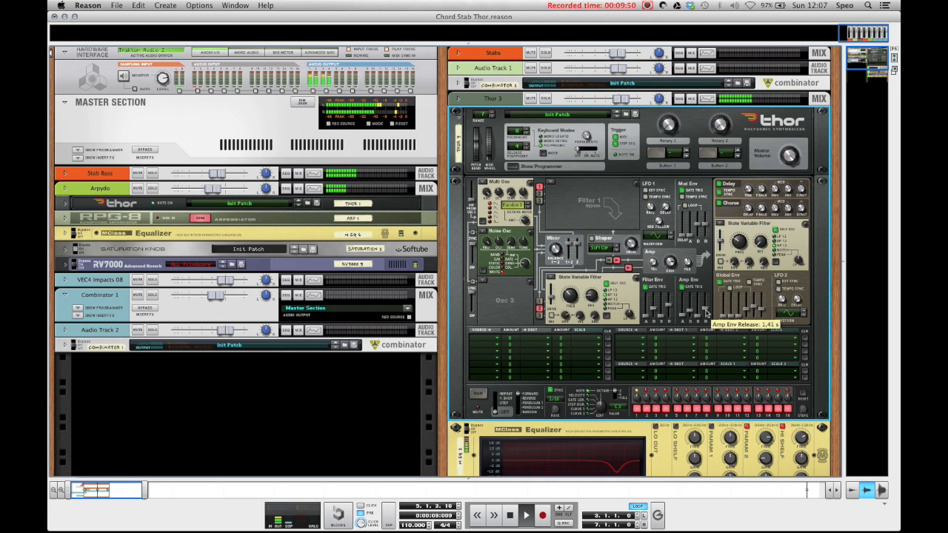
Adjust the Scream 4's master level and set the MClass Compressor's ratio to 44.7:1
scroll(700, 317, "down", 2)
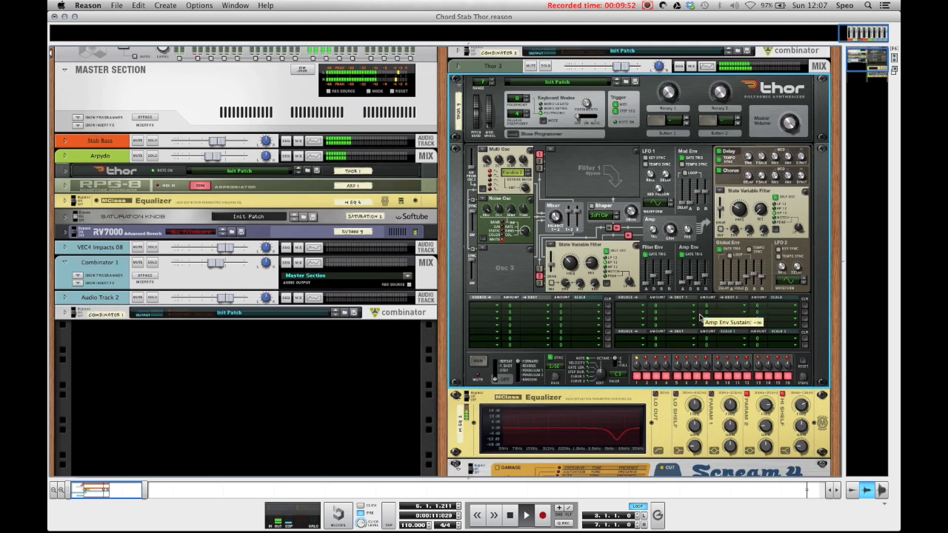
scroll(700, 317, "down", 6)
left_click(802, 326)
scroll(802, 326, "down", 2)
left_click(636, 456)
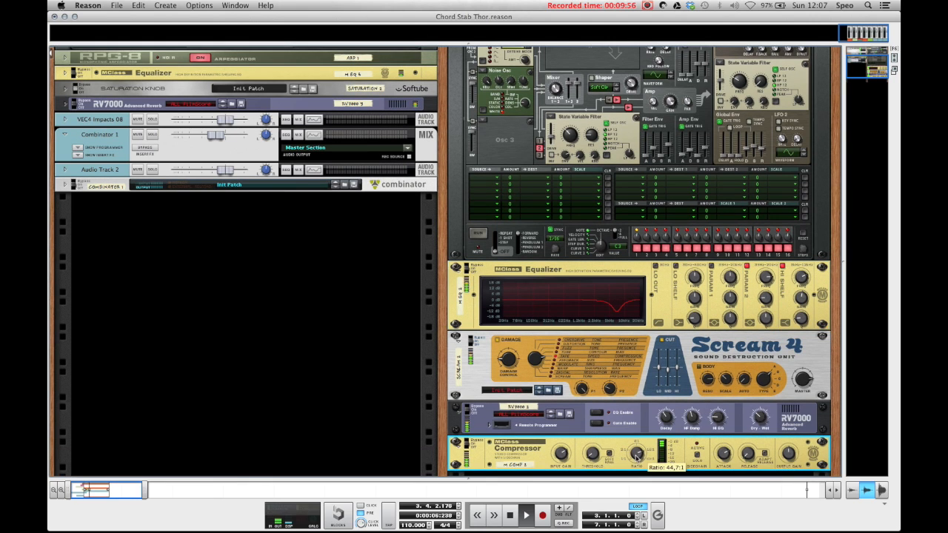
Adjust the RV7000's decay and set its dry/wet to 30 while the track plays
left_click(666, 421)
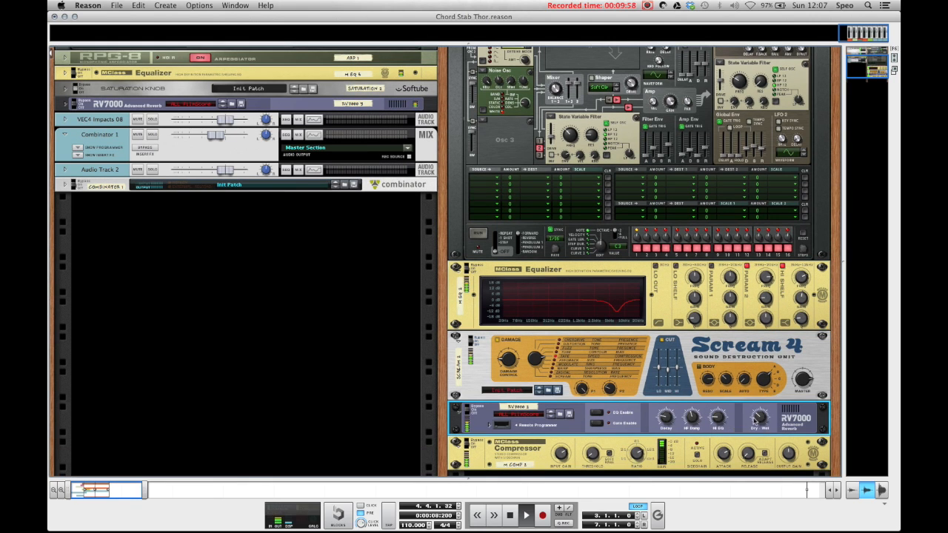
left_click_drag(761, 421, 759, 423)
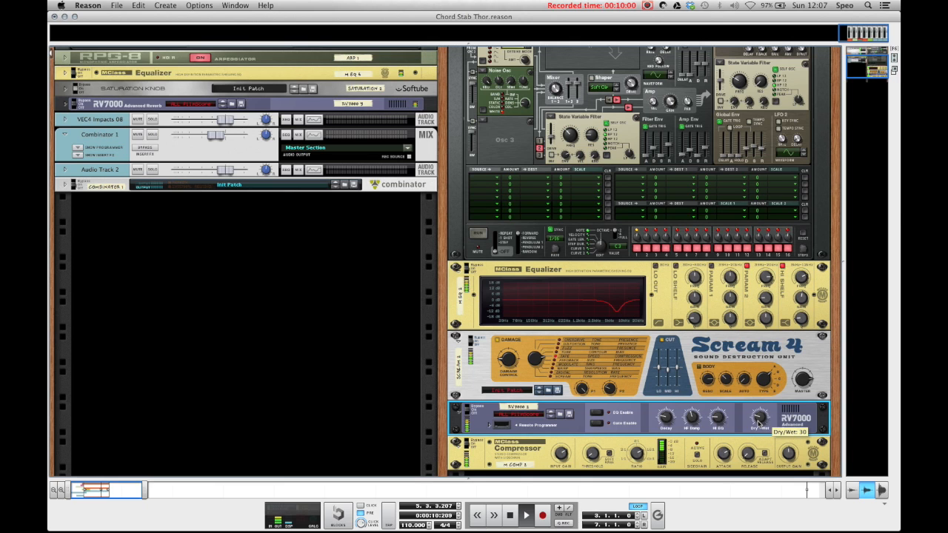
Set Thor's delay dry/wet to 30 and the Thor 3 mix channel level to -0.50 dB
scroll(759, 422, "up", 4)
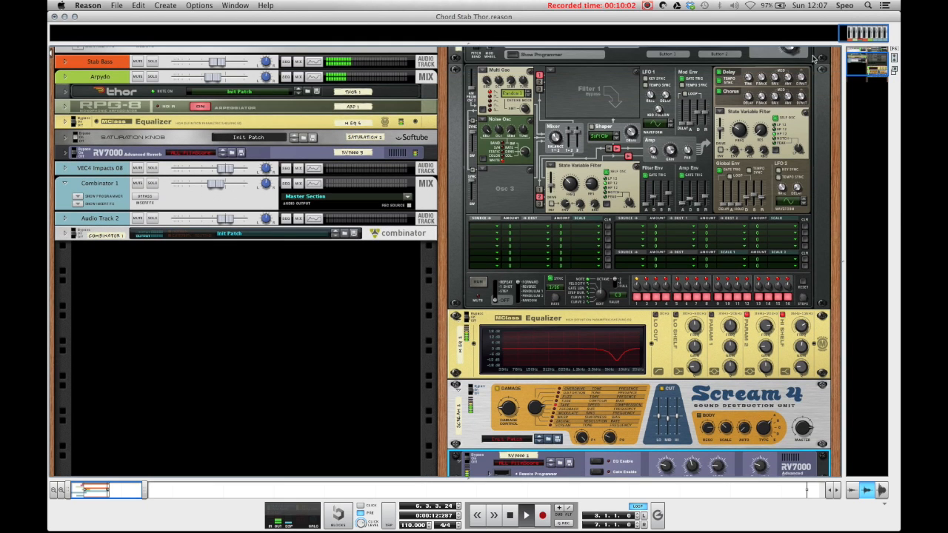
left_click(802, 78)
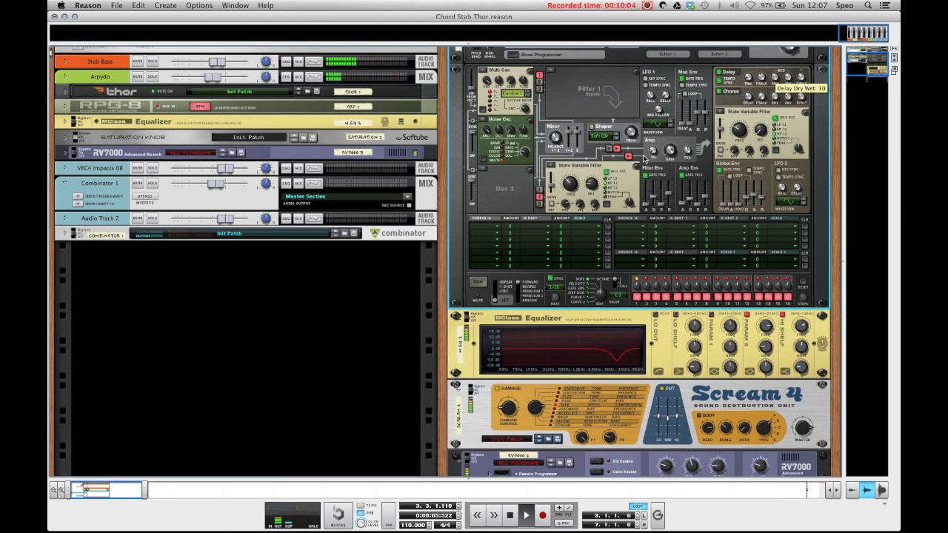
scroll(535, 154, "up", 7)
left_click_drag(622, 72, 618, 72)
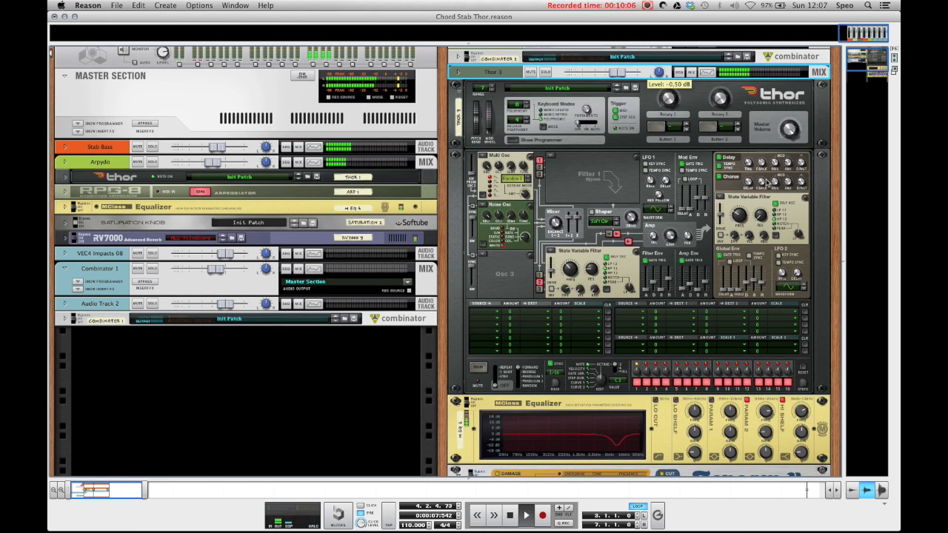
Stop playback and check the dry/wet and decay settings of the RV7000 in the Thor 3 effects chain
scroll(222, 230, "down", 18)
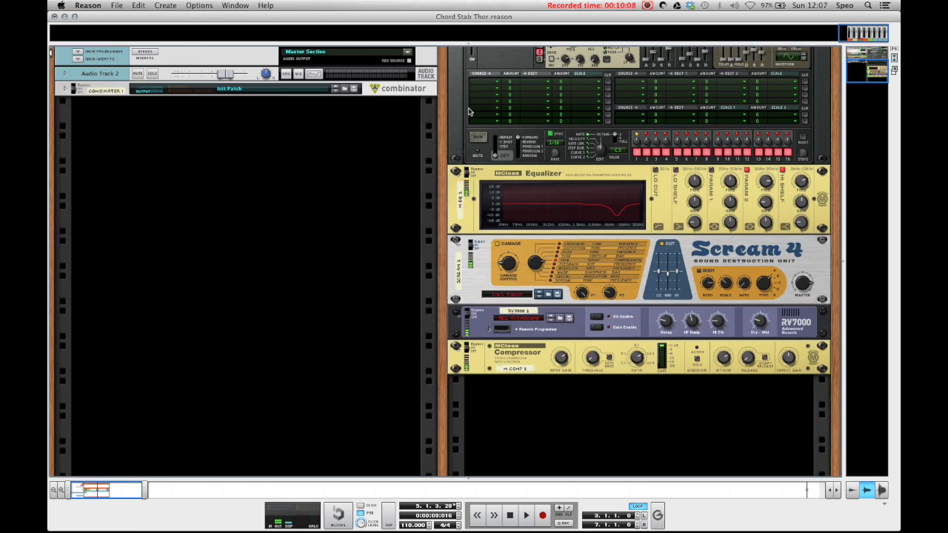
scroll(213, 281, "up", 2)
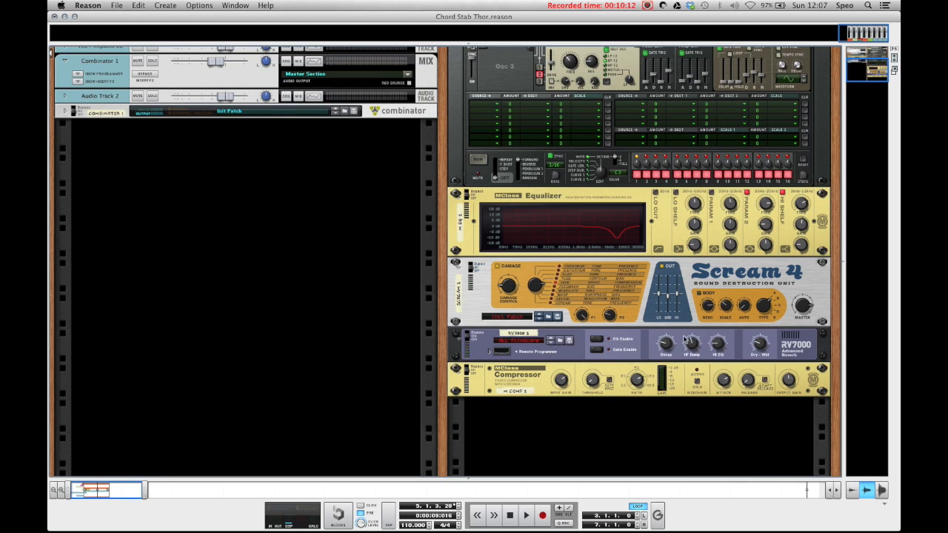
left_click(761, 348)
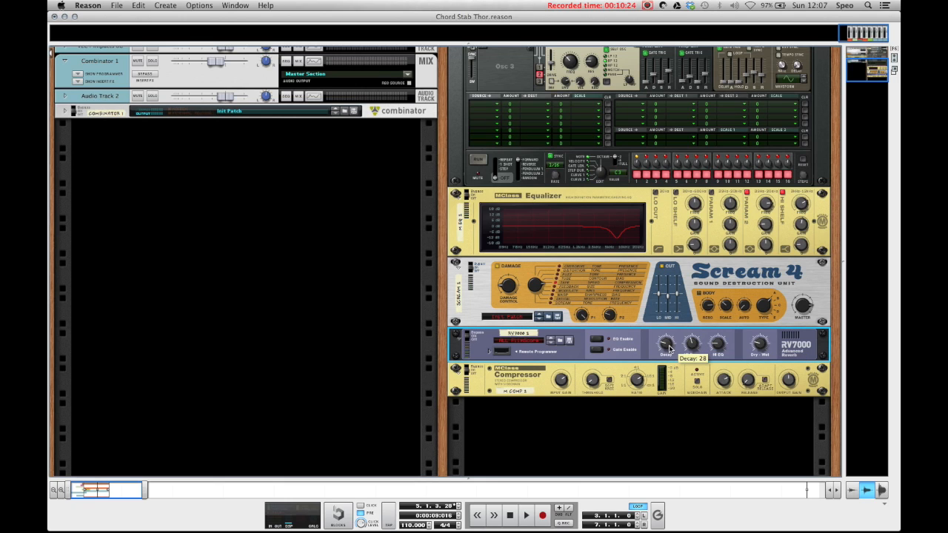
scroll(666, 348, "down", 1)
scroll(348, 374, "down", 2)
left_click(348, 374)
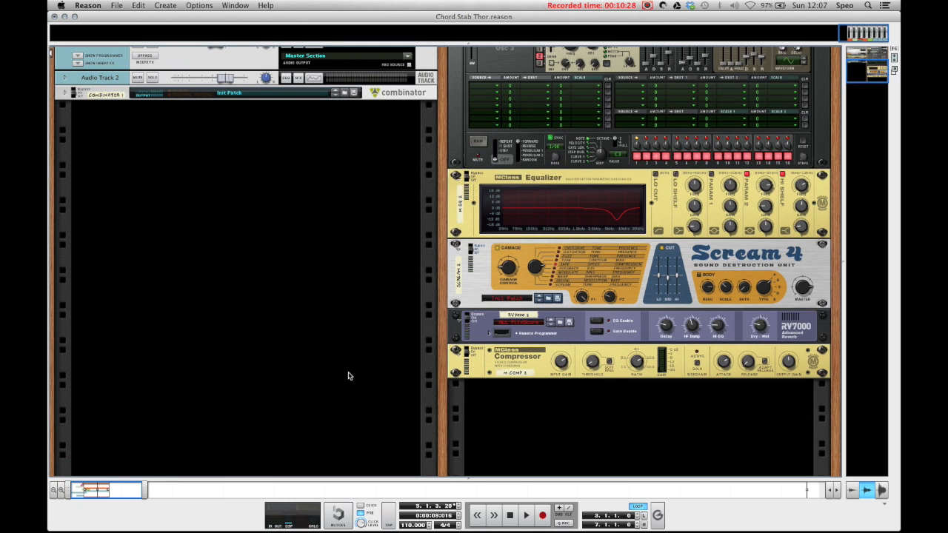
Play the track again and raise the dry/wet of Thor's delay to 46
scroll(349, 377, "up", 2)
scroll(356, 377, "up", 5)
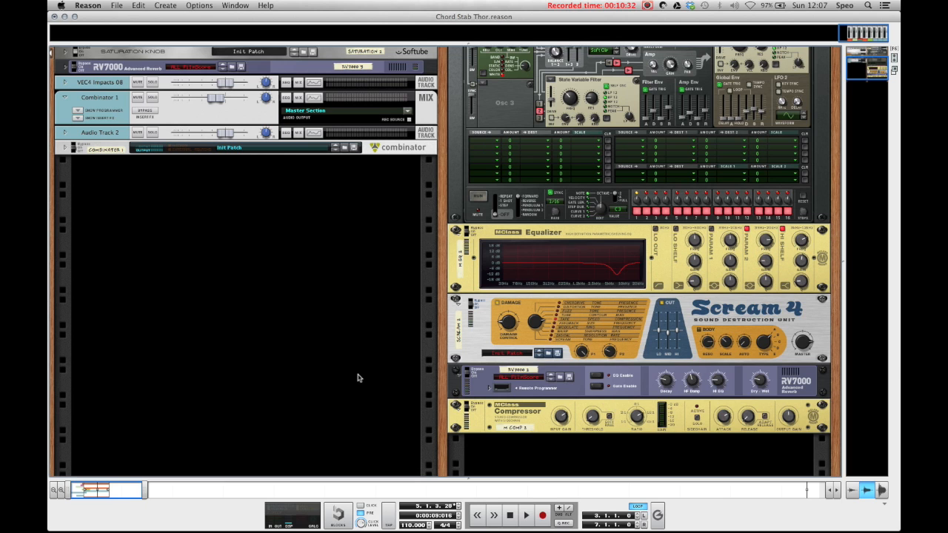
scroll(357, 377, "up", 15)
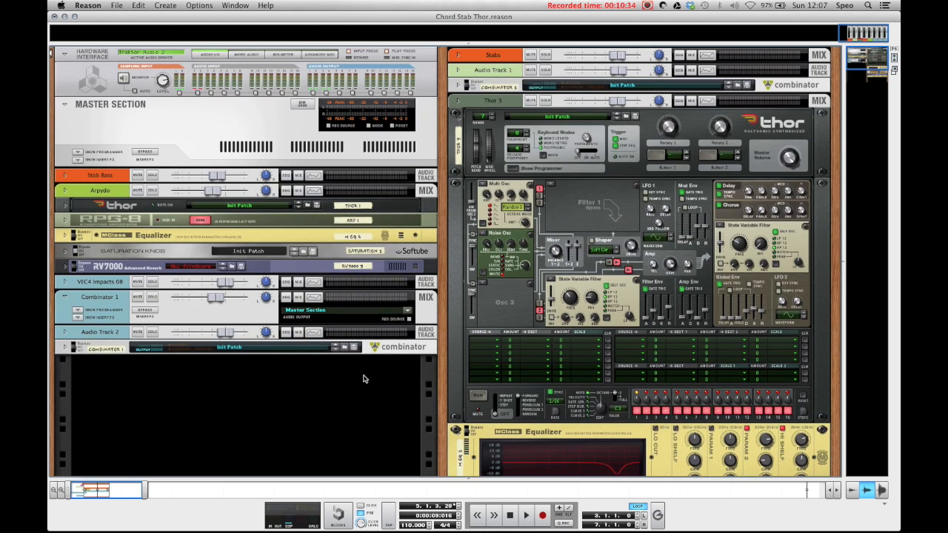
scroll(755, 286, "down", 8)
scroll(751, 287, "up", 8)
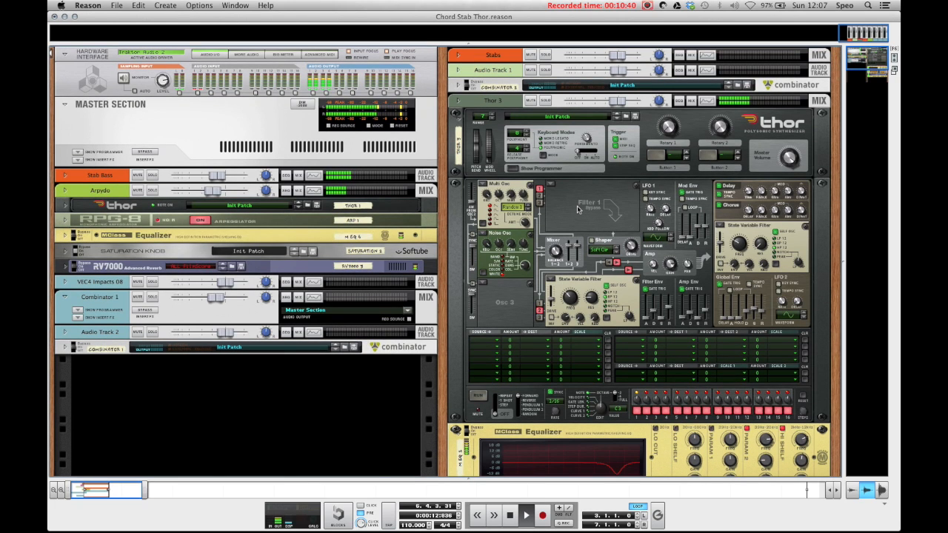
left_click(802, 194)
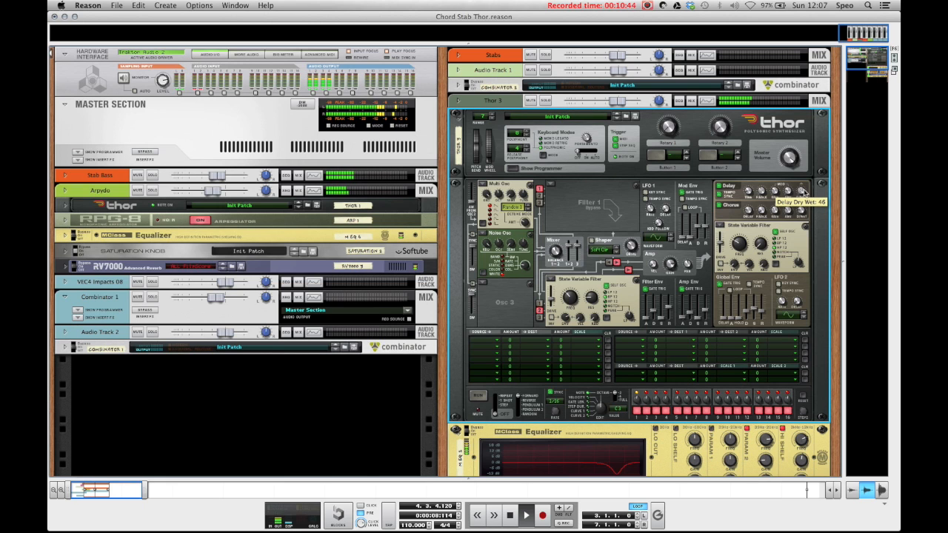
Set the MClass Equalizer's hi shelf gain to 3.4 dB and the Scream 4's master level to 103
scroll(802, 194, "down", 5)
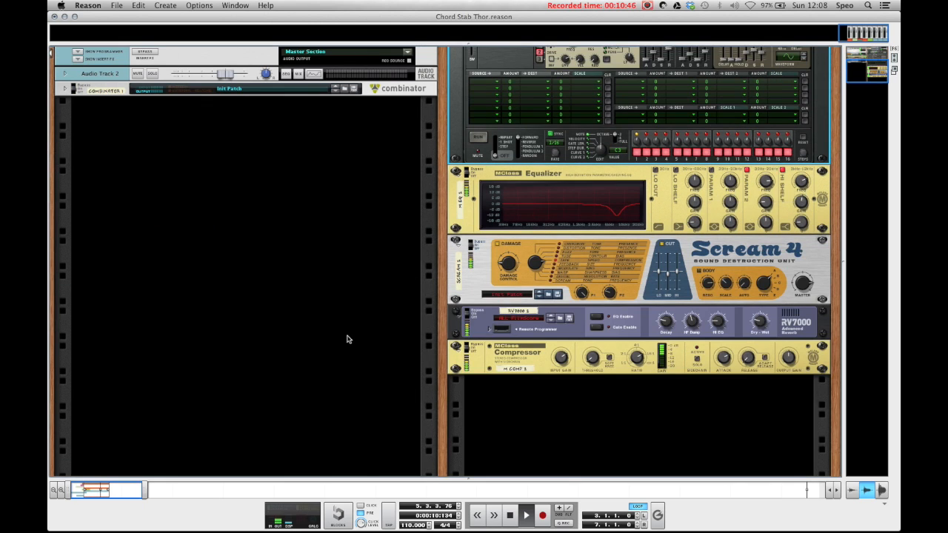
scroll(350, 337, "up", 2)
left_click(801, 294)
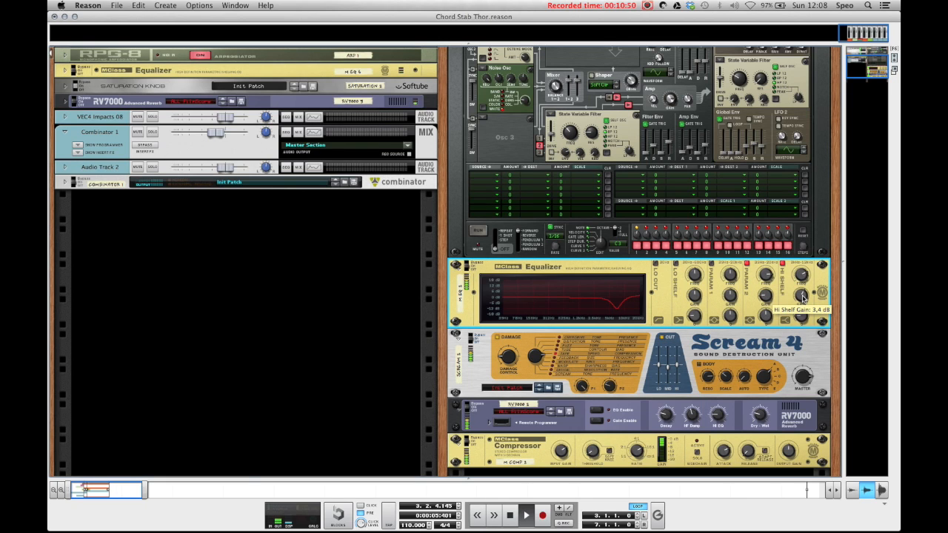
left_click(506, 357)
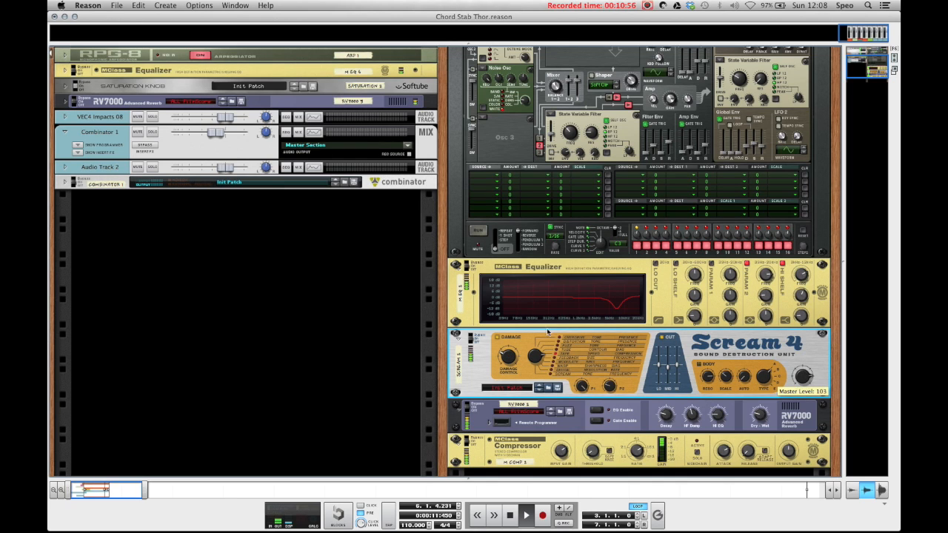
Set the MClass Compressor's input gain to 4.1 dB and stop playback
left_click(562, 451)
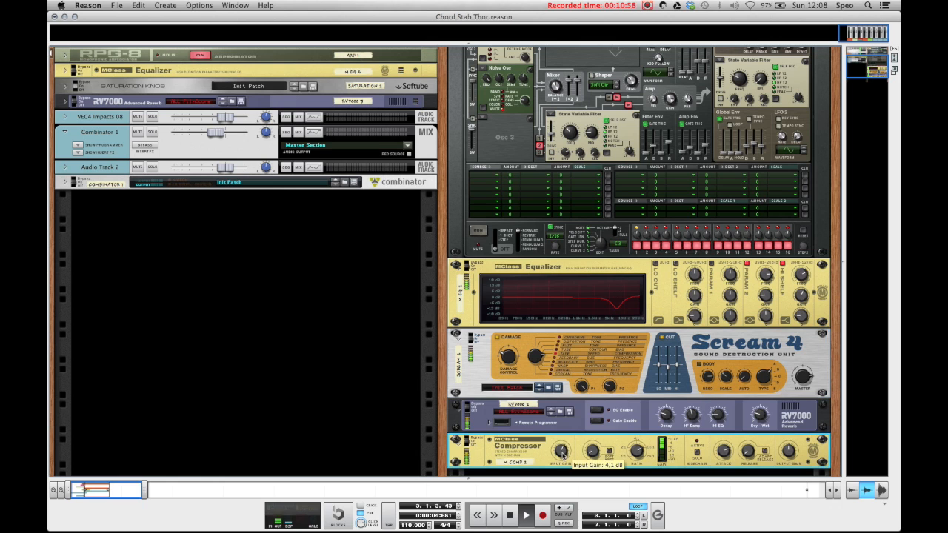
left_click(406, 419)
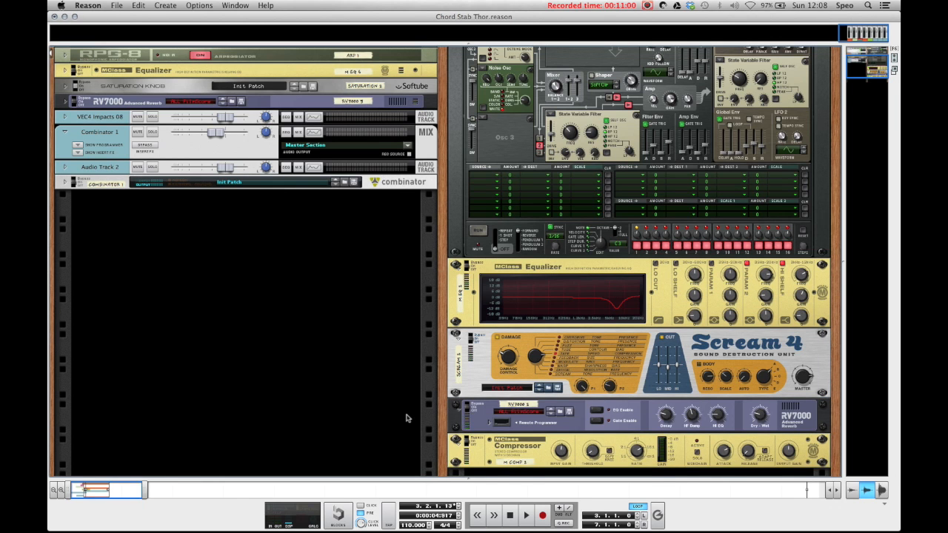
key("F7")
key("F6")
scroll(383, 340, "up", 2)
scroll(383, 340, "down", 1)
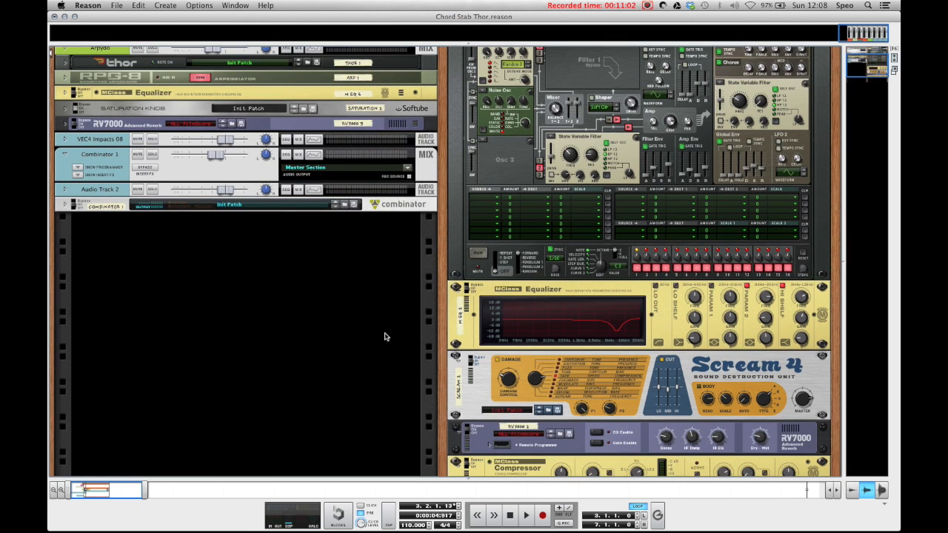
scroll(365, 359, "down", 1)
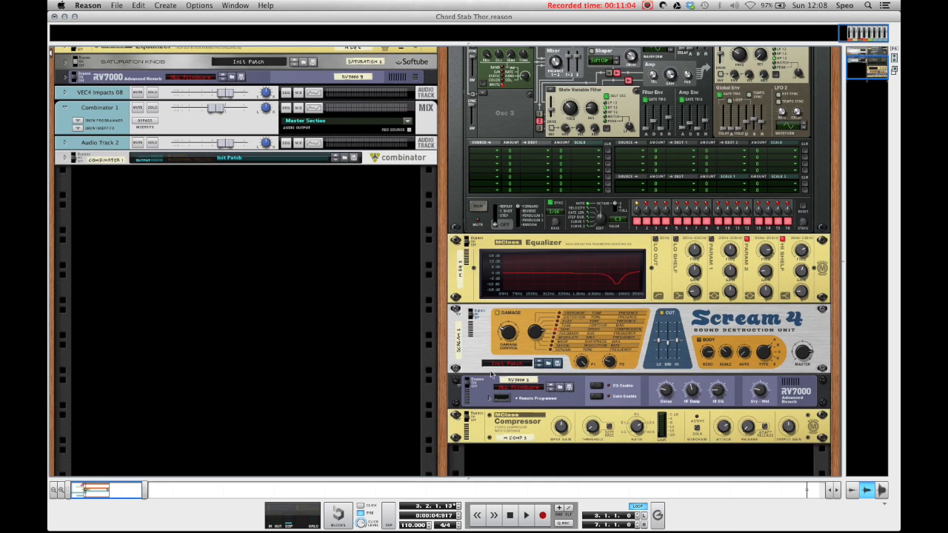
Review the Thor 3 synth settings and the MClass Equalizer, Scream 4, RV7000 and MClass Compressor chained below it
scroll(358, 374, "up", 2)
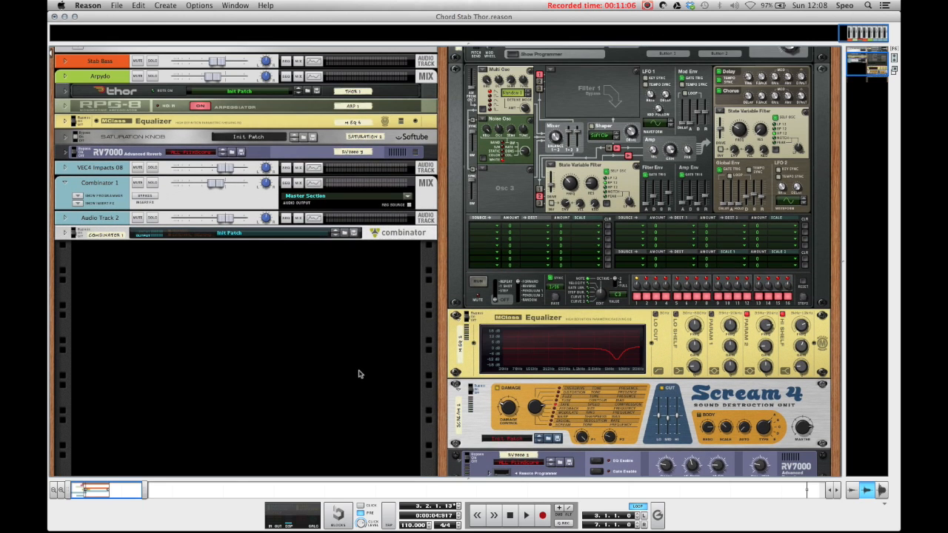
scroll(359, 374, "down", 2)
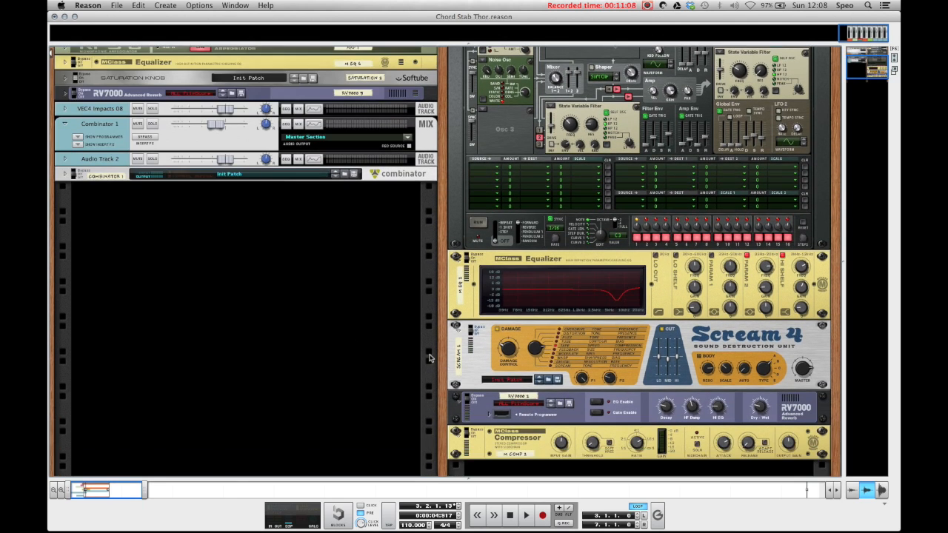
scroll(430, 358, "down", 2)
scroll(413, 364, "up", 2)
scroll(400, 376, "down", 2)
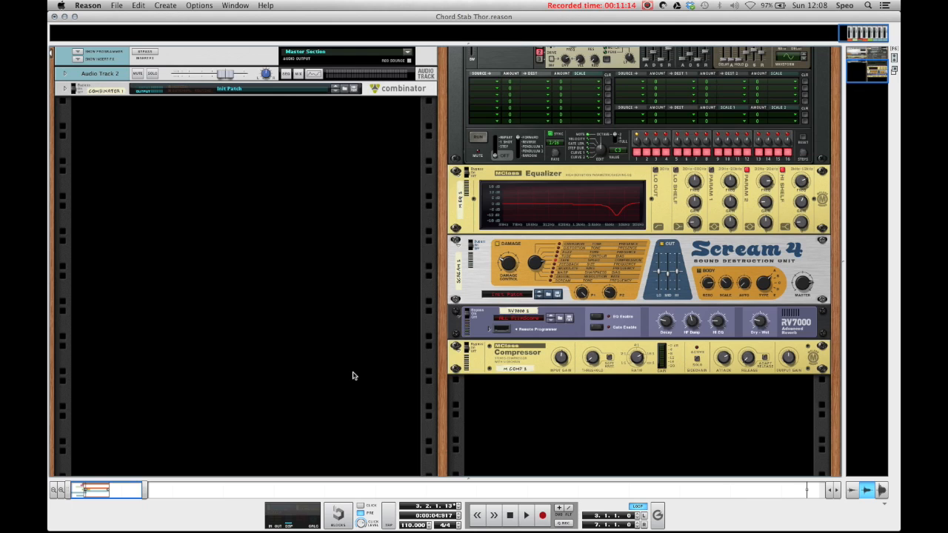
scroll(359, 377, "up", 4)
scroll(360, 377, "down", 2)
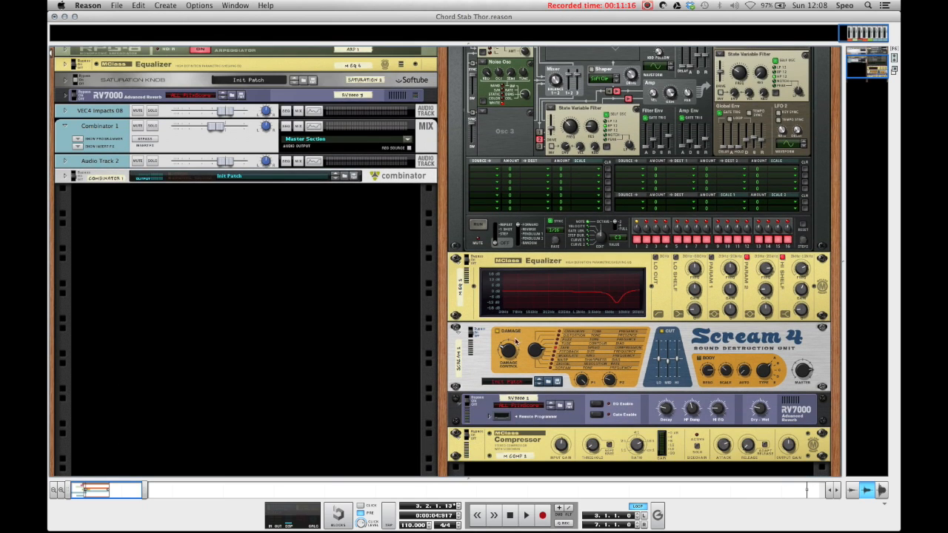
scroll(341, 396, "up", 4)
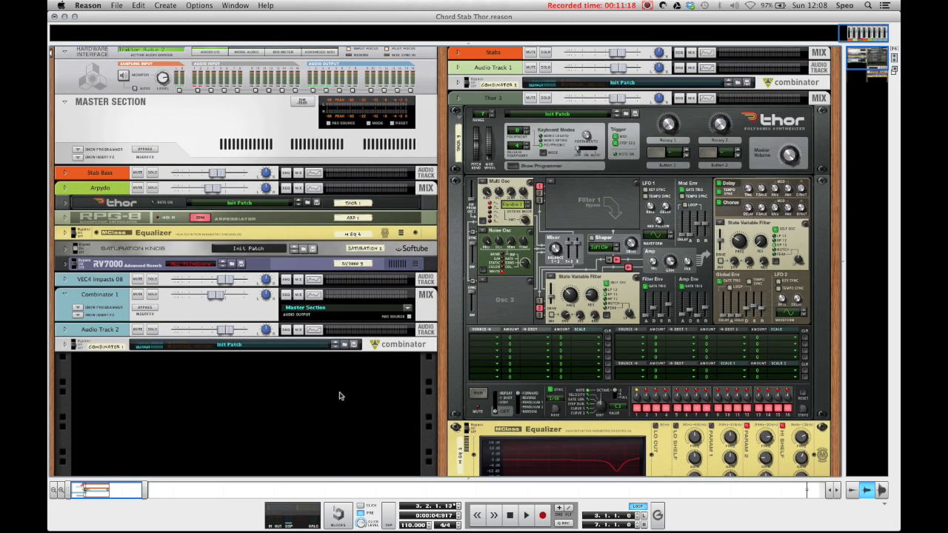
scroll(340, 396, "down", 5)
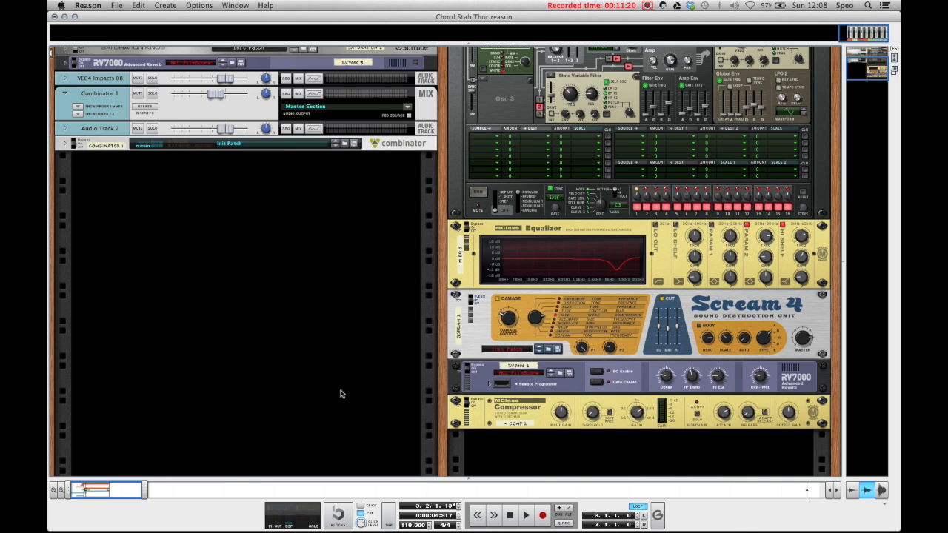
scroll(341, 394, "up", 1)
scroll(340, 394, "up", 1)
scroll(341, 394, "down", 2)
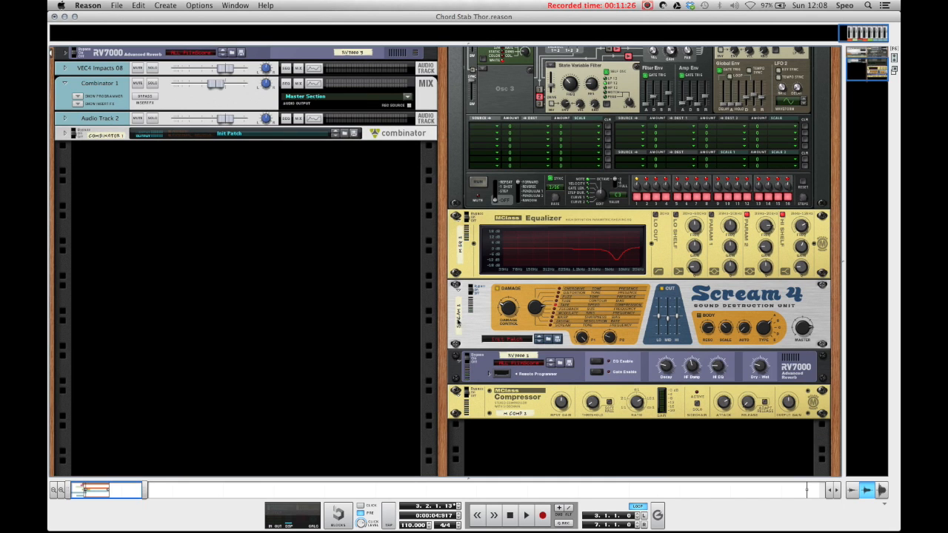
scroll(406, 364, "up", 1)
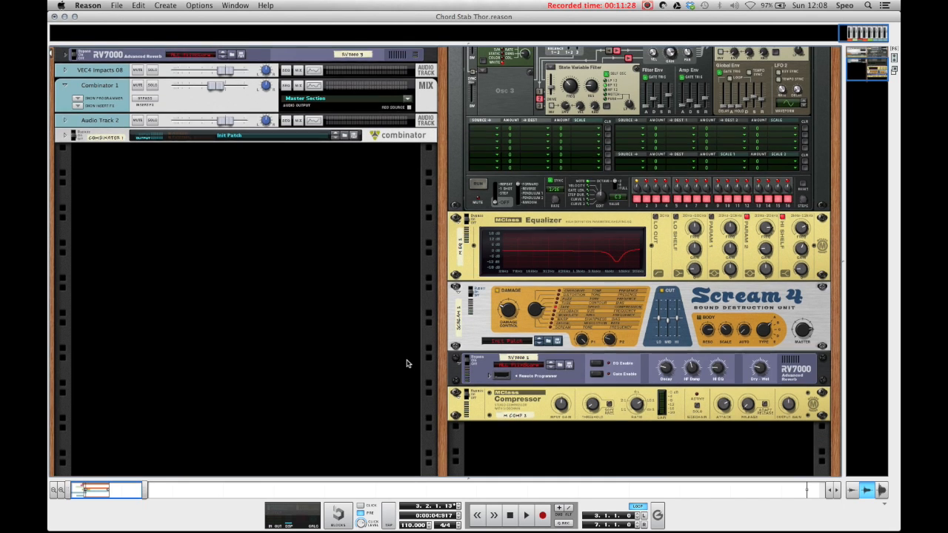
scroll(406, 364, "up", 5)
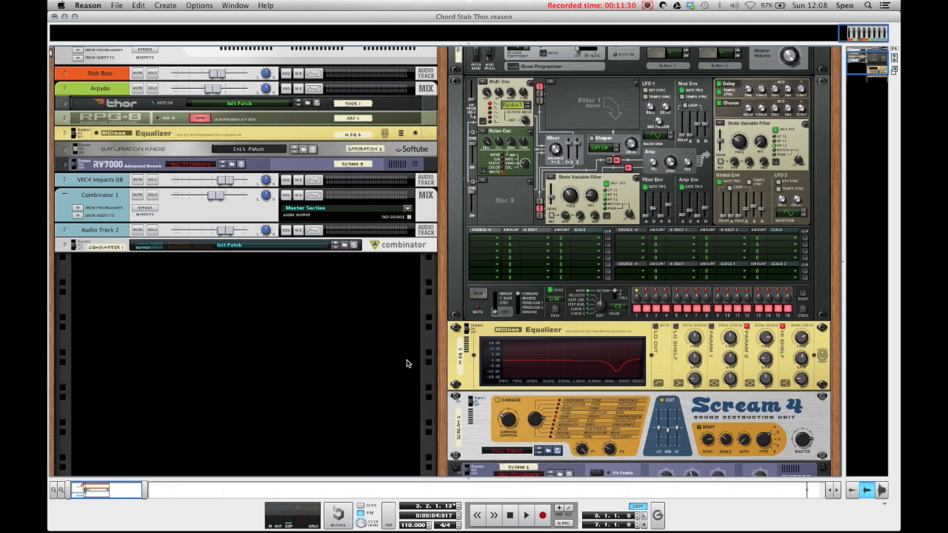
scroll(406, 363, "down", 7)
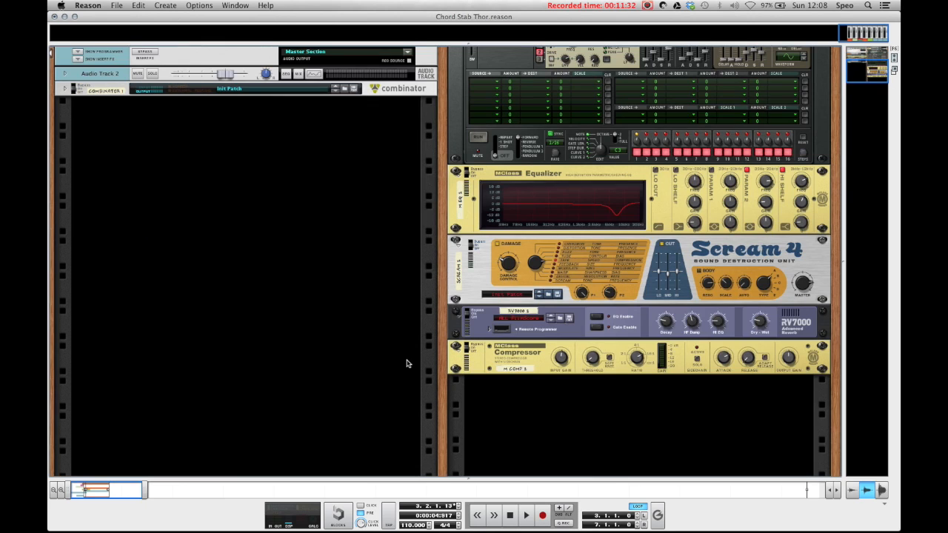
scroll(405, 364, "up", 3)
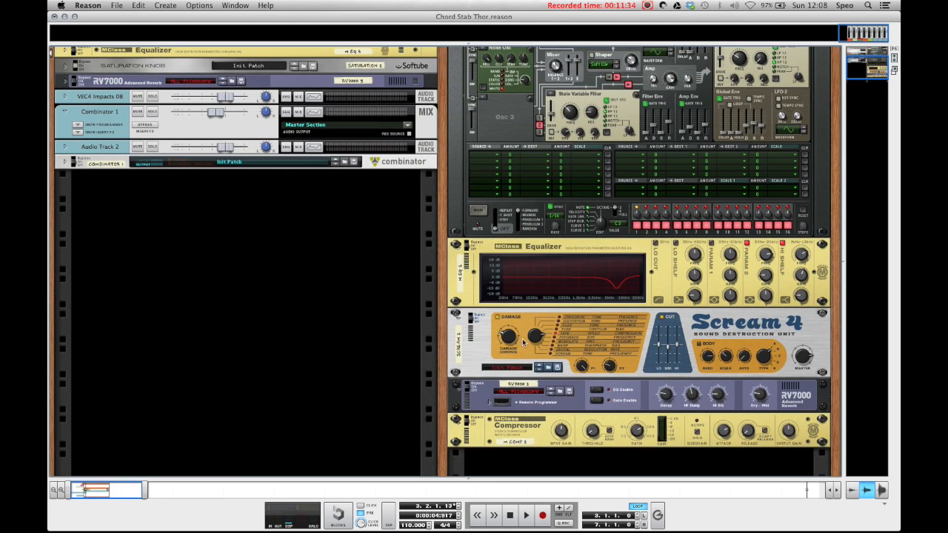
Solo the Thor 3 channel, start playback and set the drive of Thor's Filter 2 to 39
scroll(628, 303, "up", 2)
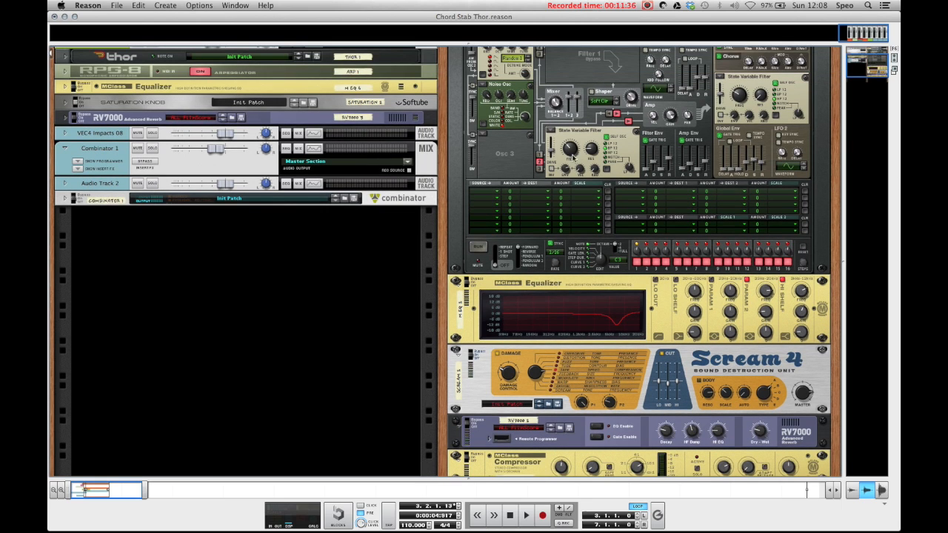
left_click(552, 152)
scroll(548, 167, "up", 7)
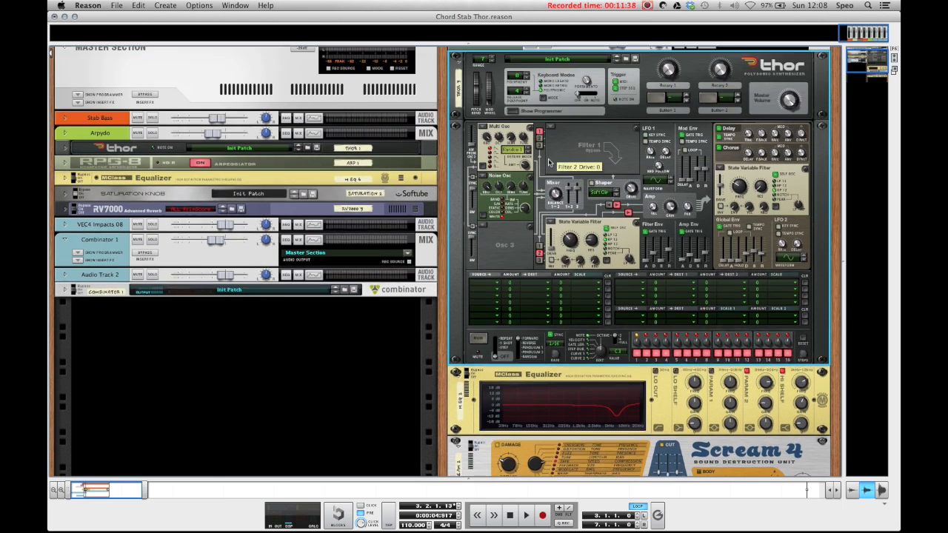
left_click(545, 100)
key("space")
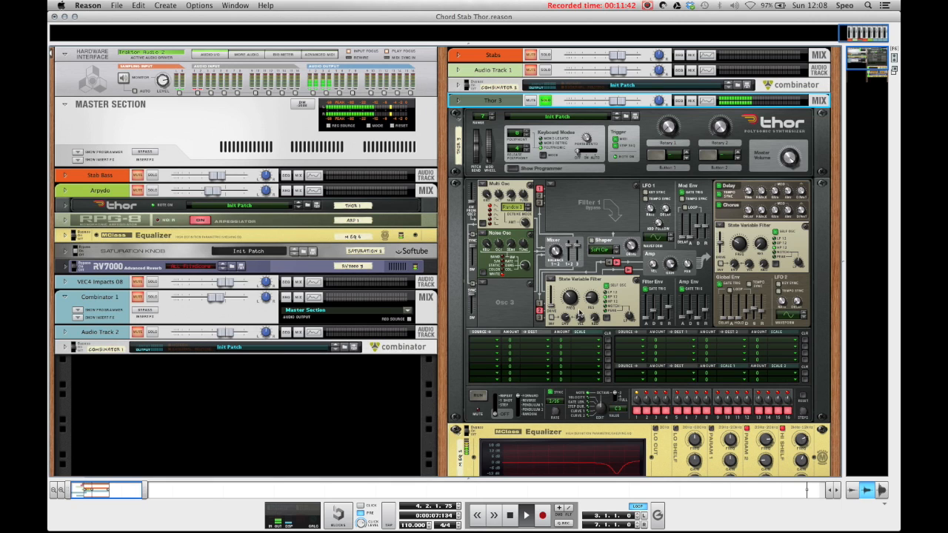
left_click(705, 311)
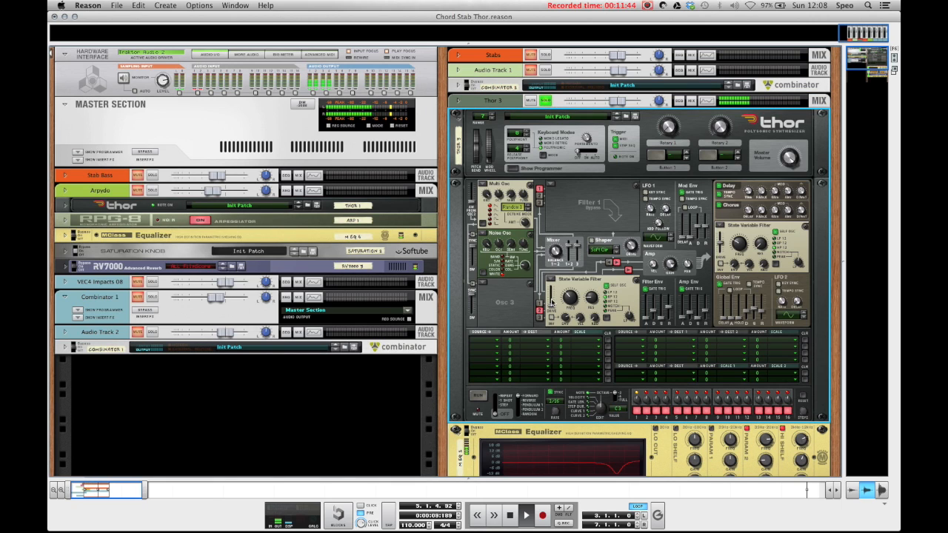
left_click_drag(551, 297, 552, 302)
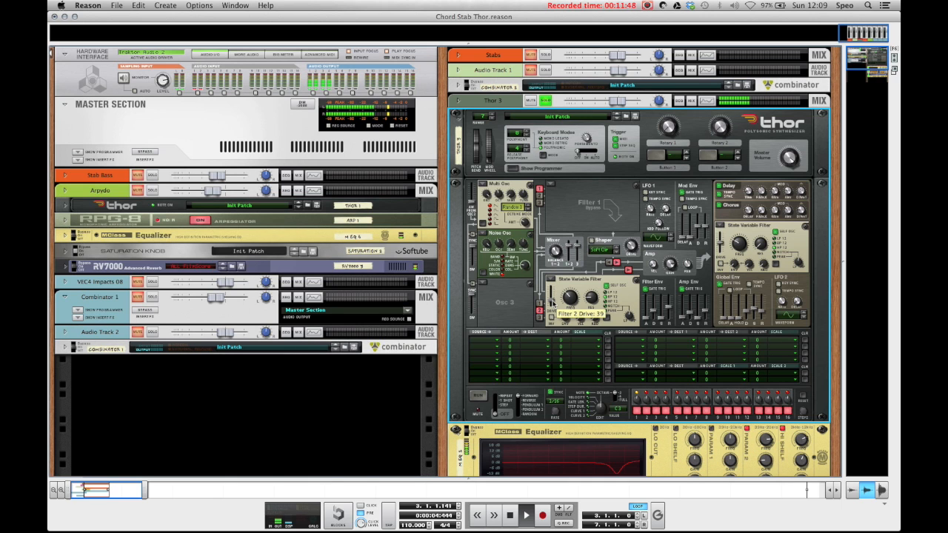
Look over the completed Thor 3 patch and its effects chain from the mix channel to the compressor
scroll(326, 311, "down", 4)
scroll(318, 317, "up", 3)
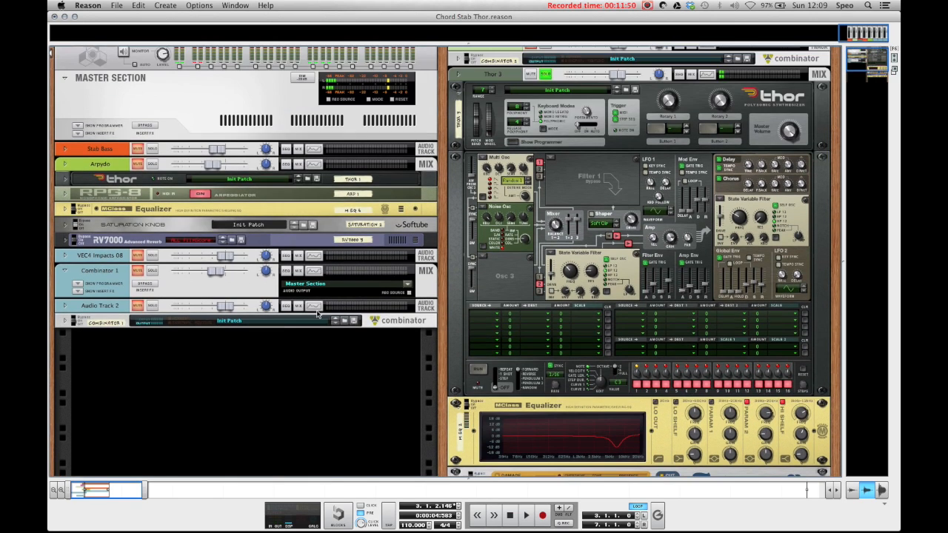
scroll(318, 329, "down", 1)
scroll(328, 339, "up", 2)
scroll(423, 333, "down", 9)
scroll(417, 328, "up", 6)
scroll(412, 330, "down", 6)
scroll(413, 330, "up", 6)
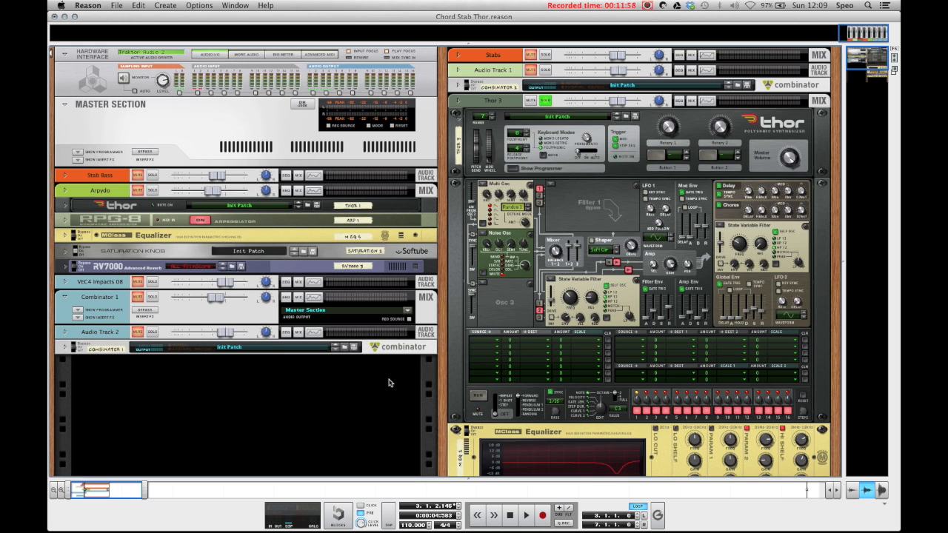
scroll(389, 383, "down", 2)
scroll(388, 383, "up", 2)
scroll(389, 382, "down", 1)
scroll(389, 382, "up", 1)
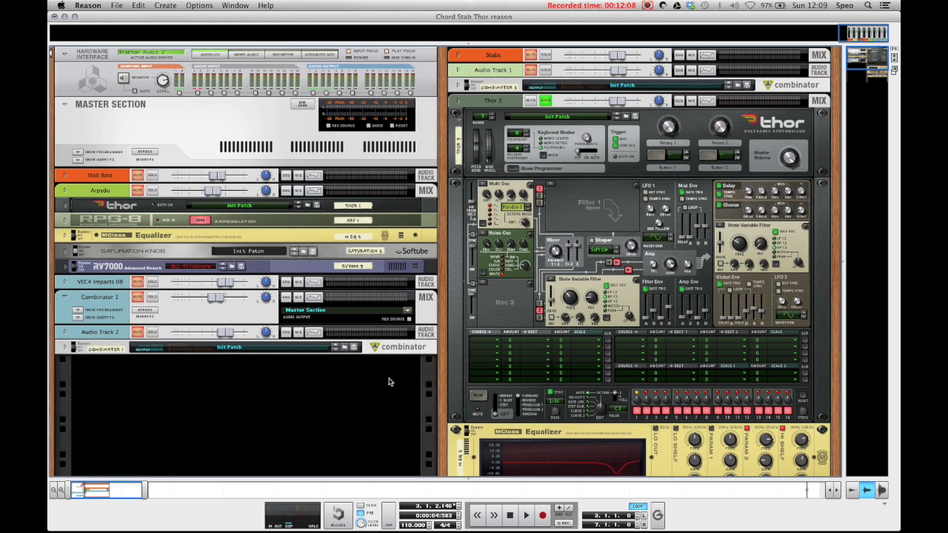